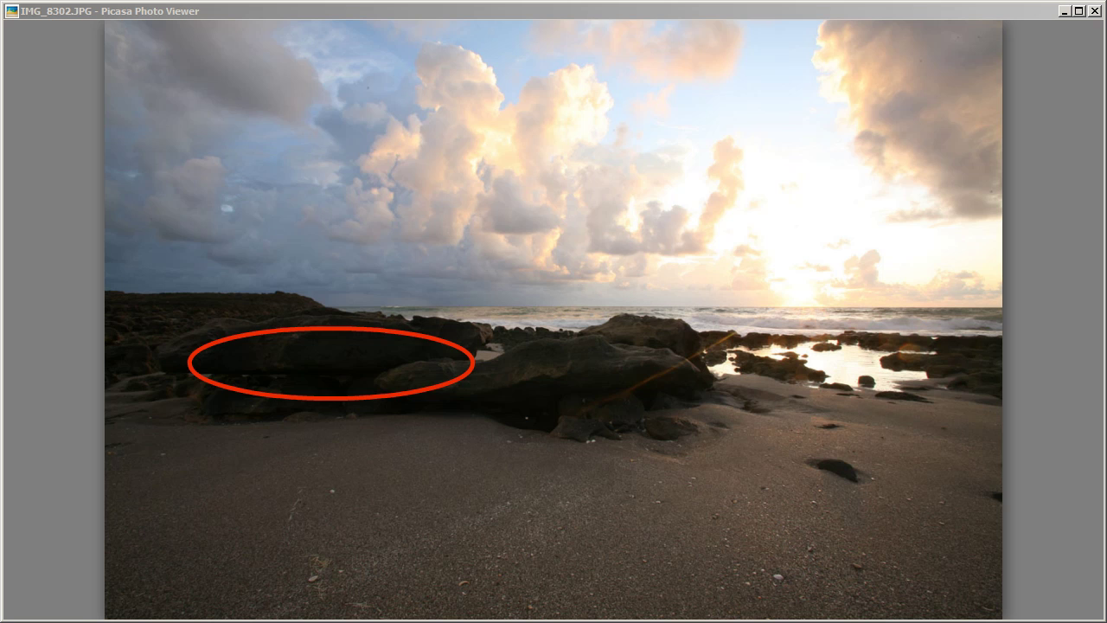
Look through the bracketed beach exposures, going from IMG_8302.JPG to IMG_8303.JPG and the photo after it
key(Right)
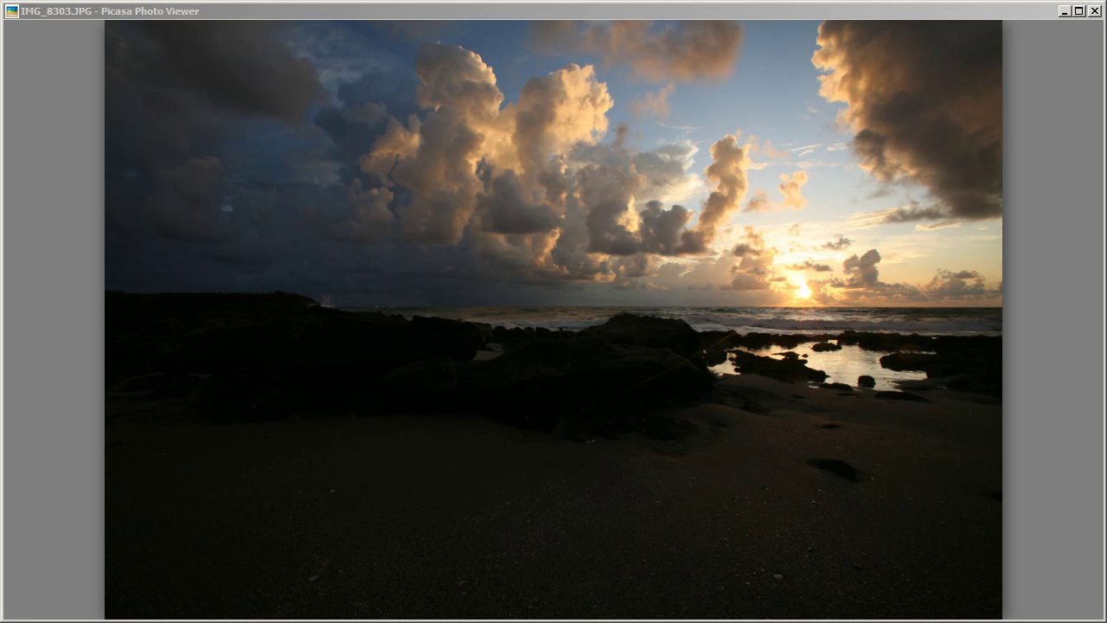
key(Right)
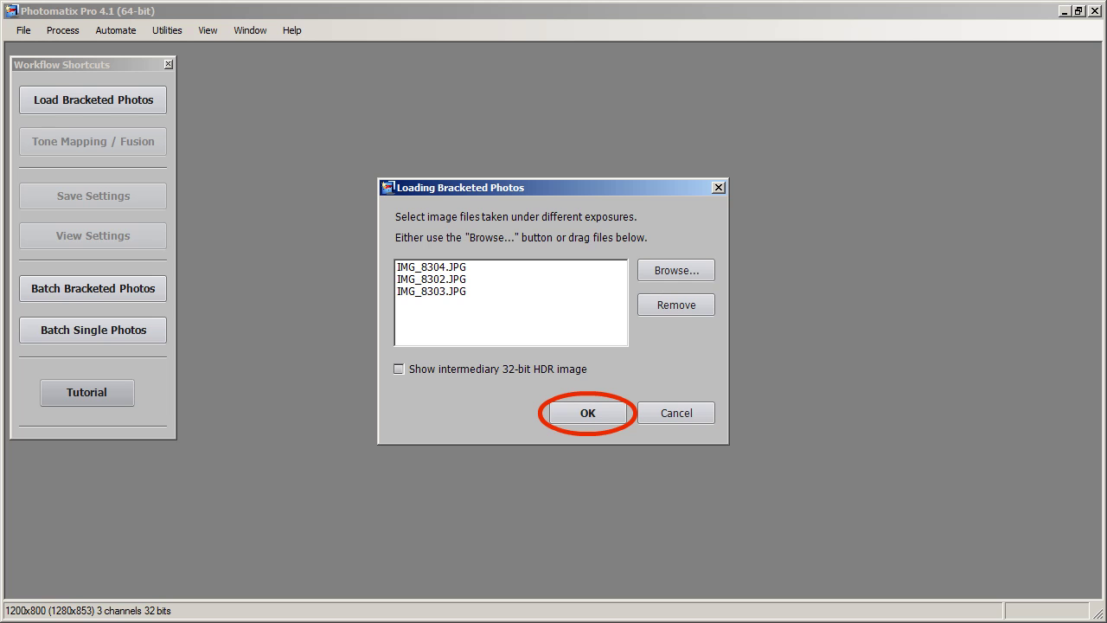
In Photomatix Pro, load the bracketed photos IMG_8302, IMG_8303 and IMG_8304 and choose the Details Enhancer tone mapping method
key(Return)
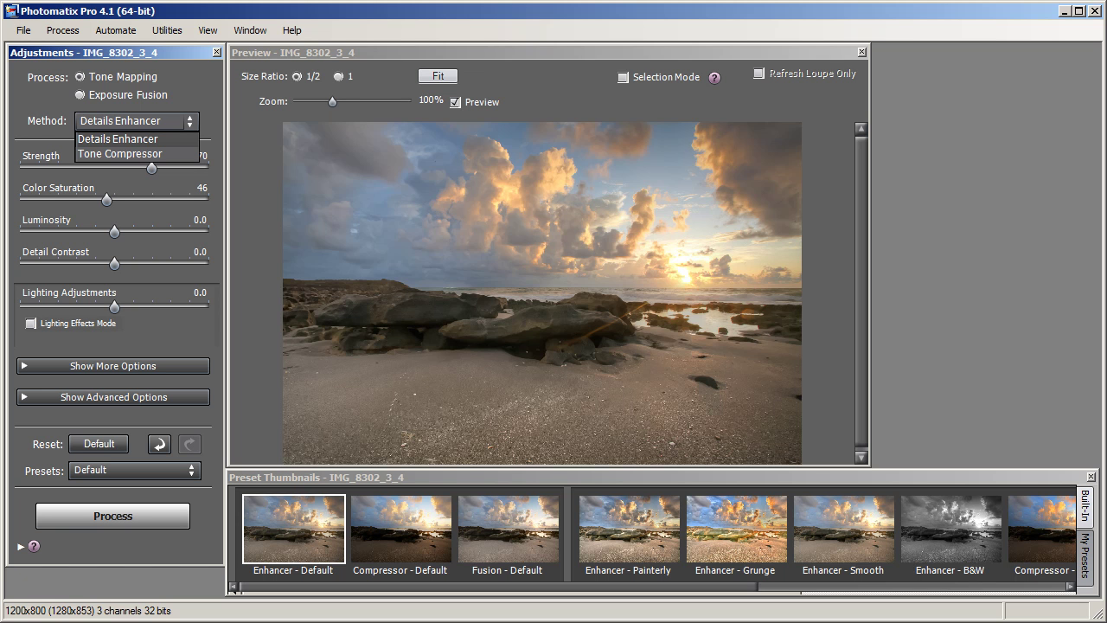
key(Return)
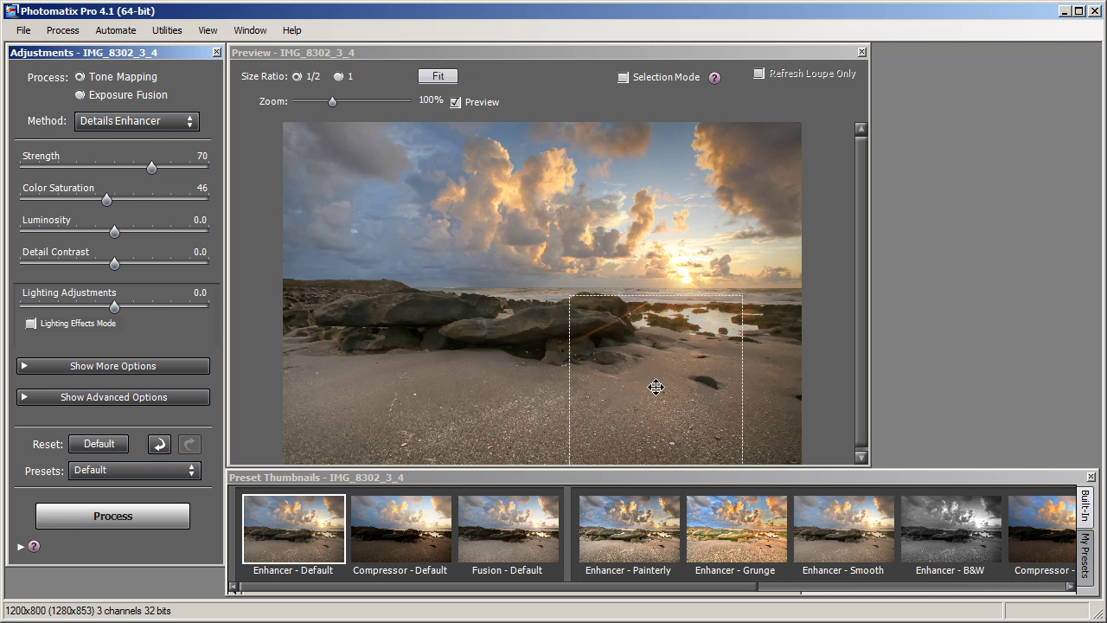
Try the Compressor - Default, Fusion - Default, Enhancer - Painterly and Enhancer - Grunge presets, and return to Enhancer - Default
click(386, 478)
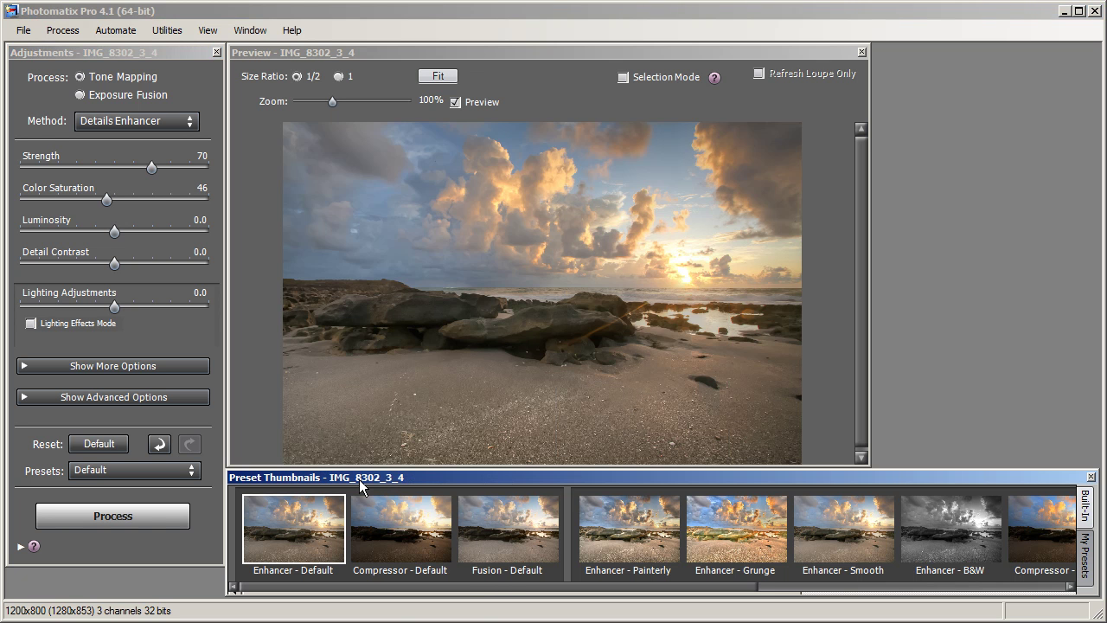
click(387, 535)
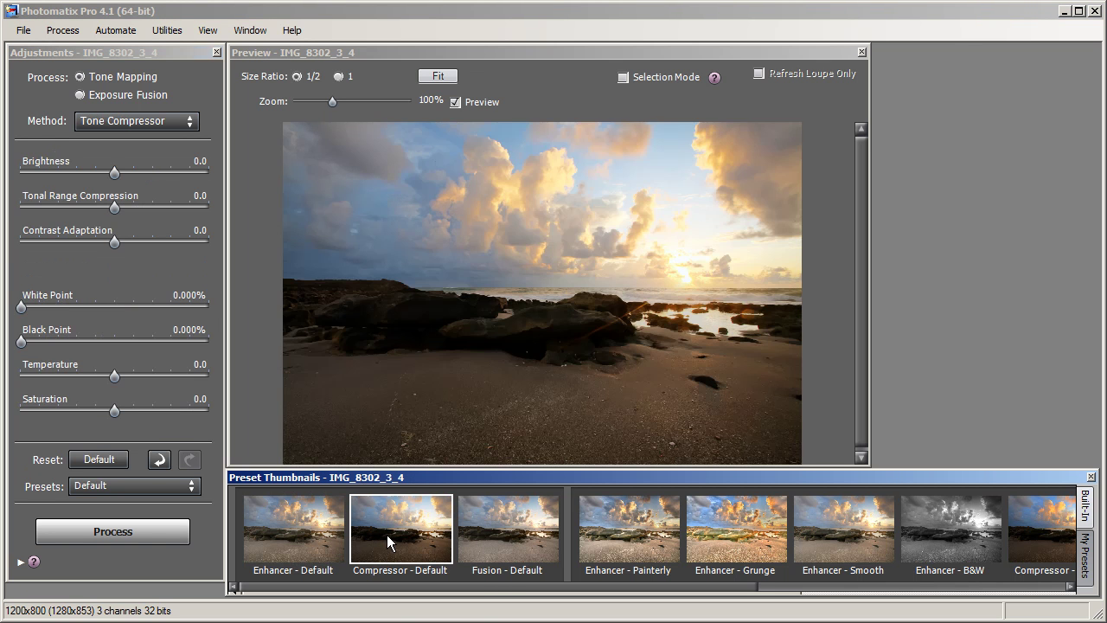
click(519, 538)
click(634, 536)
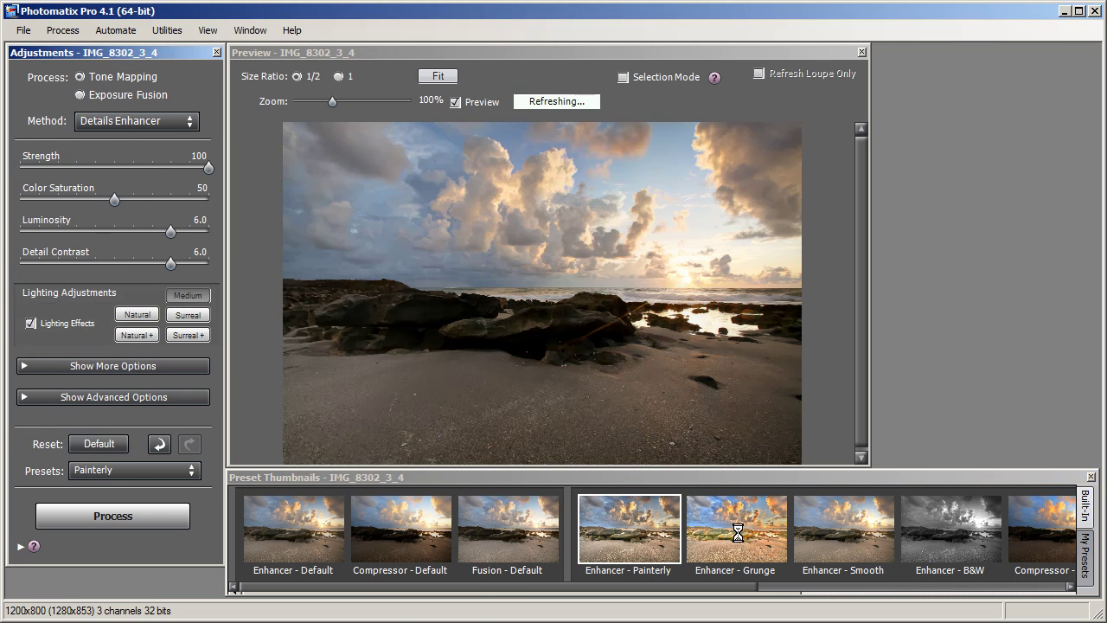
click(738, 532)
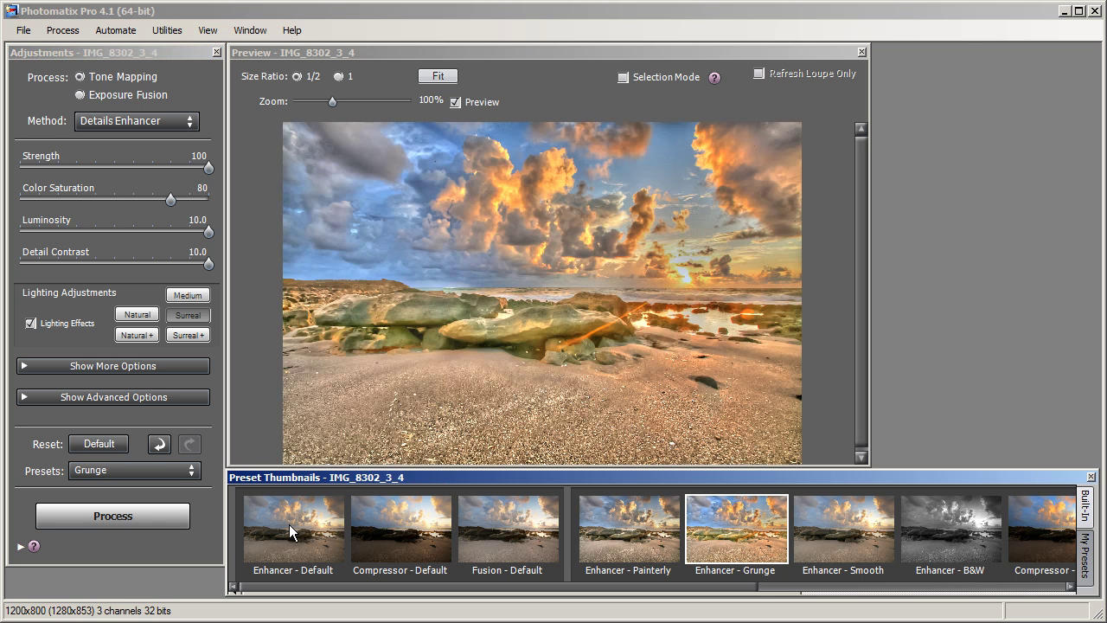
click(289, 524)
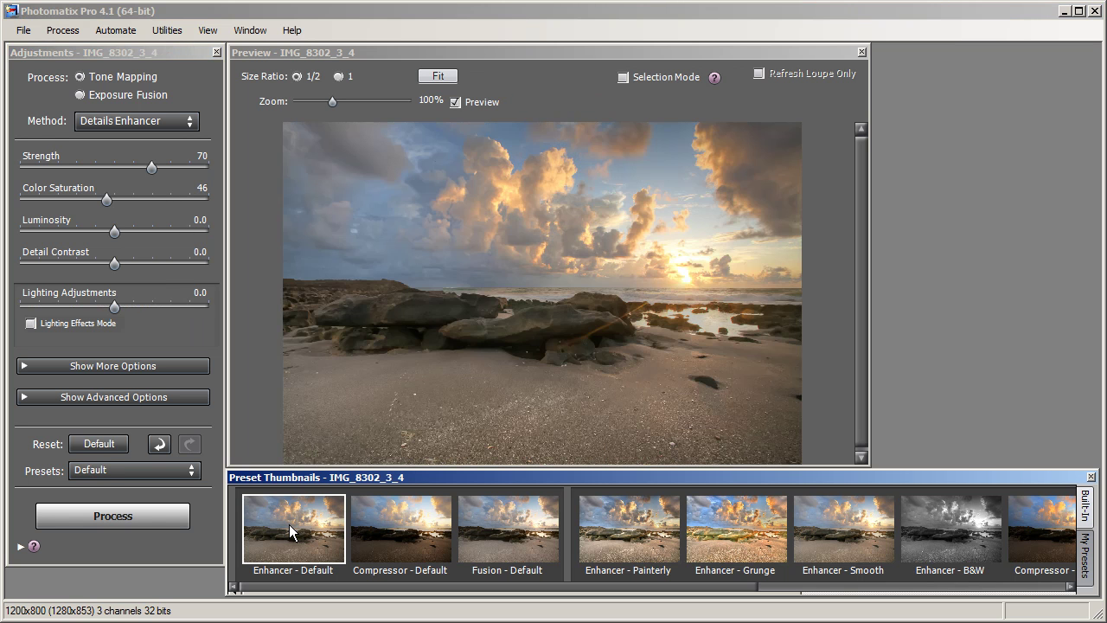
Close the preset thumbnails, set the preview size ratio to 1 and fit the whole photo in the preview
click(1092, 476)
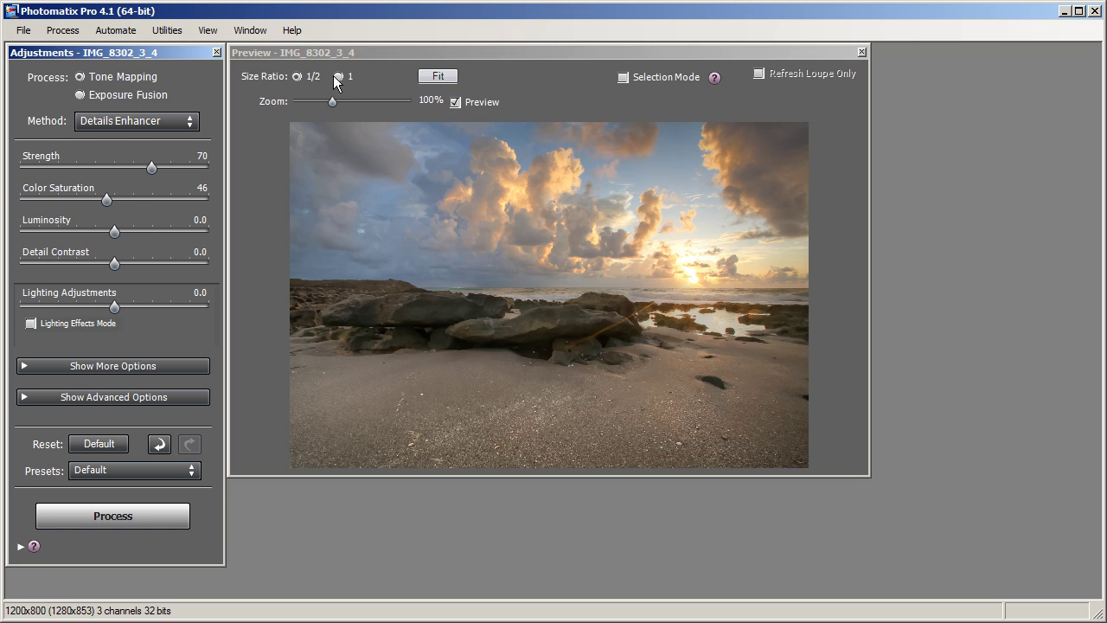
click(339, 77)
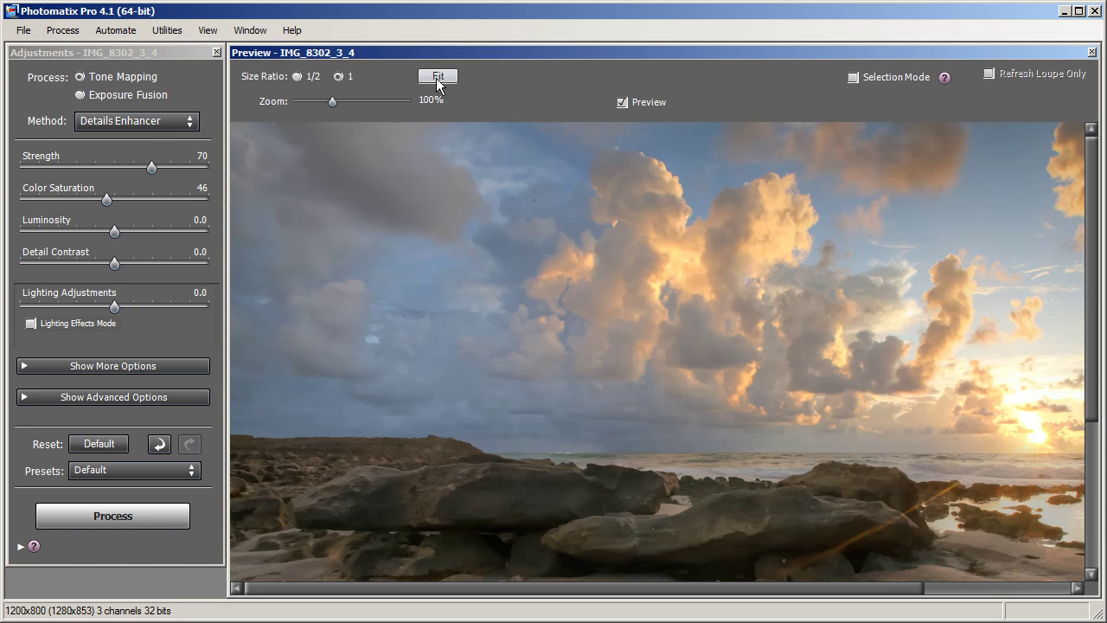
click(436, 76)
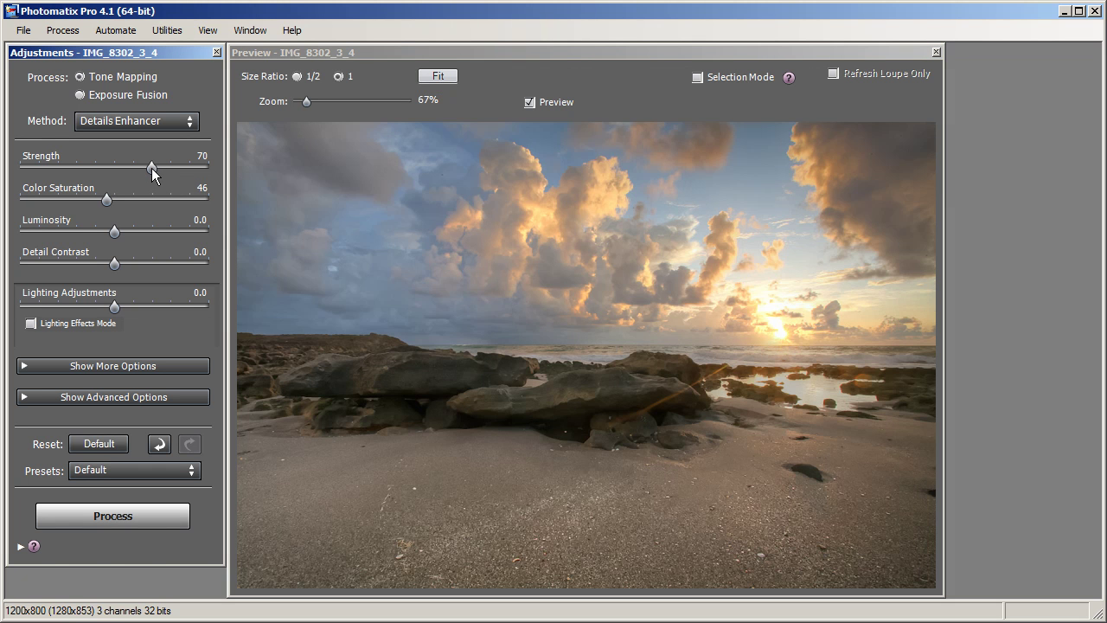
Try Strength and Color Saturation at their minimums, and set both to 100
drag(152, 168, 25, 168)
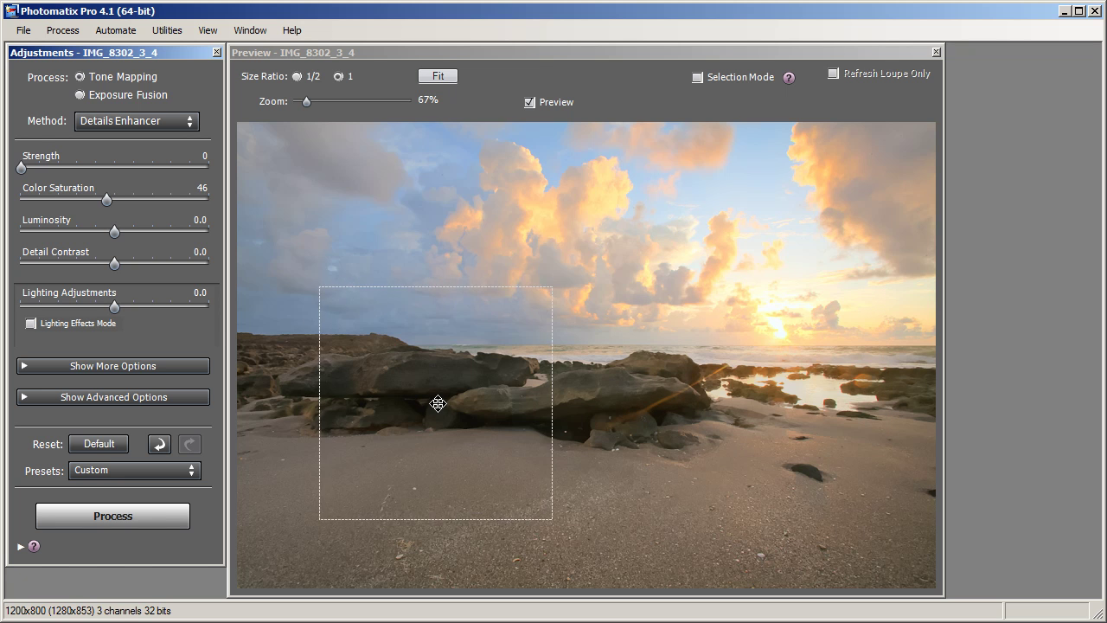
drag(21, 168, 261, 173)
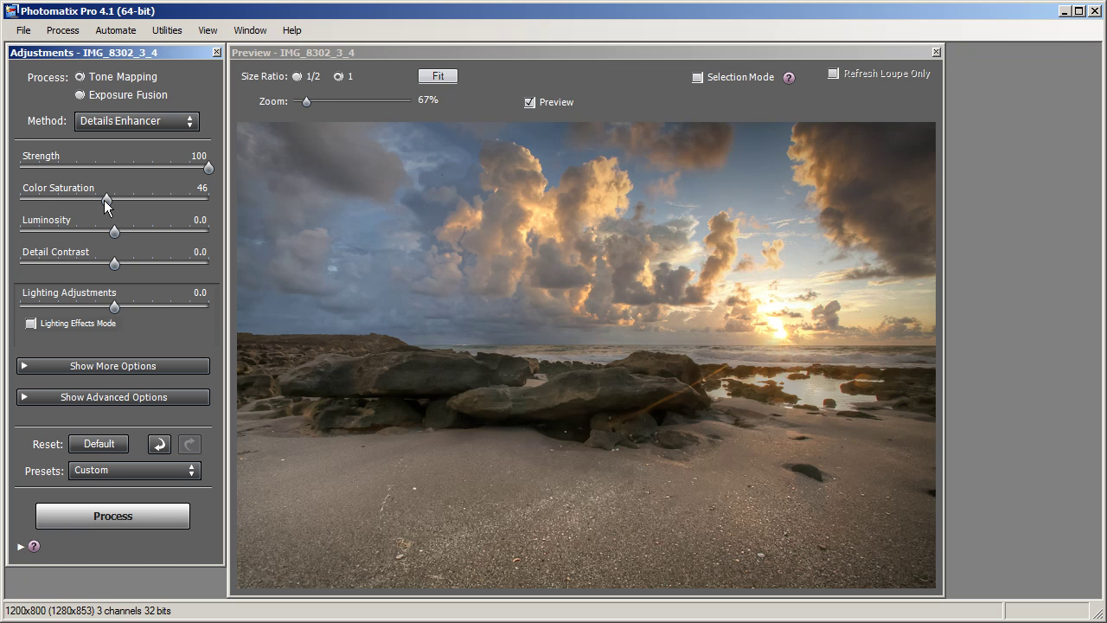
drag(106, 205, 24, 202)
drag(24, 202, 257, 234)
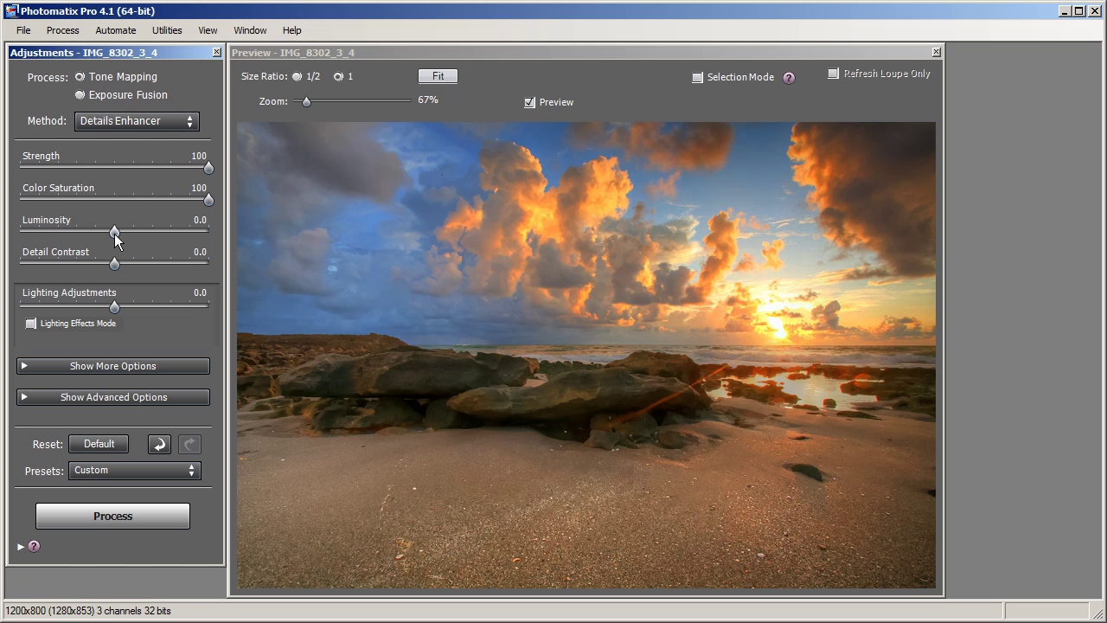
Compare Luminosity at its 10.0 and -10.0 extremes, and set it to 10.0
drag(123, 233, 232, 242)
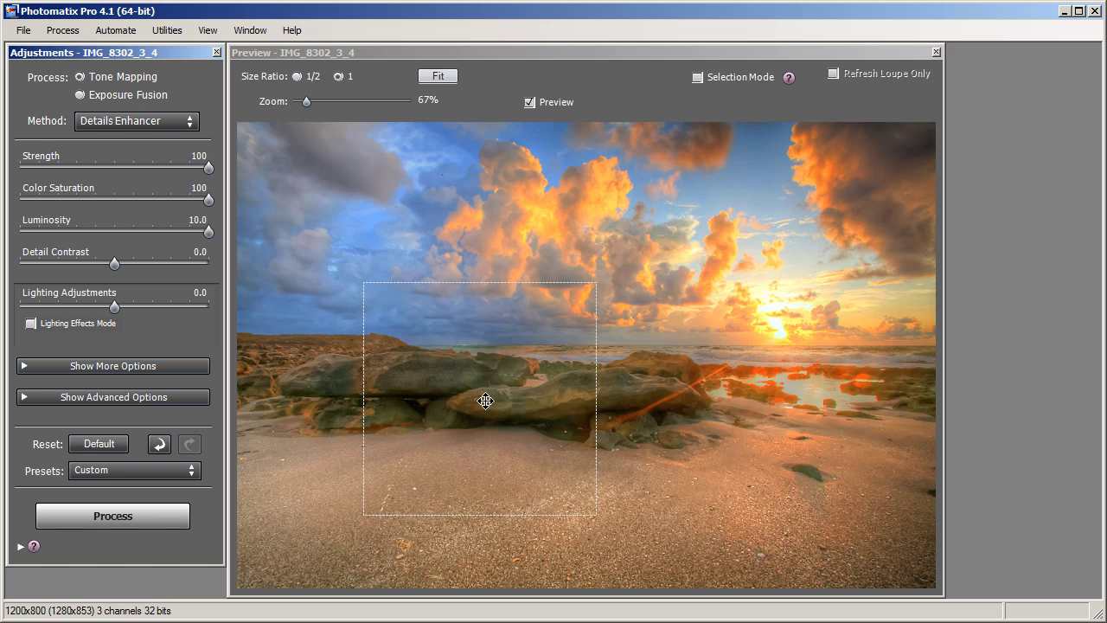
drag(207, 234, 4, 230)
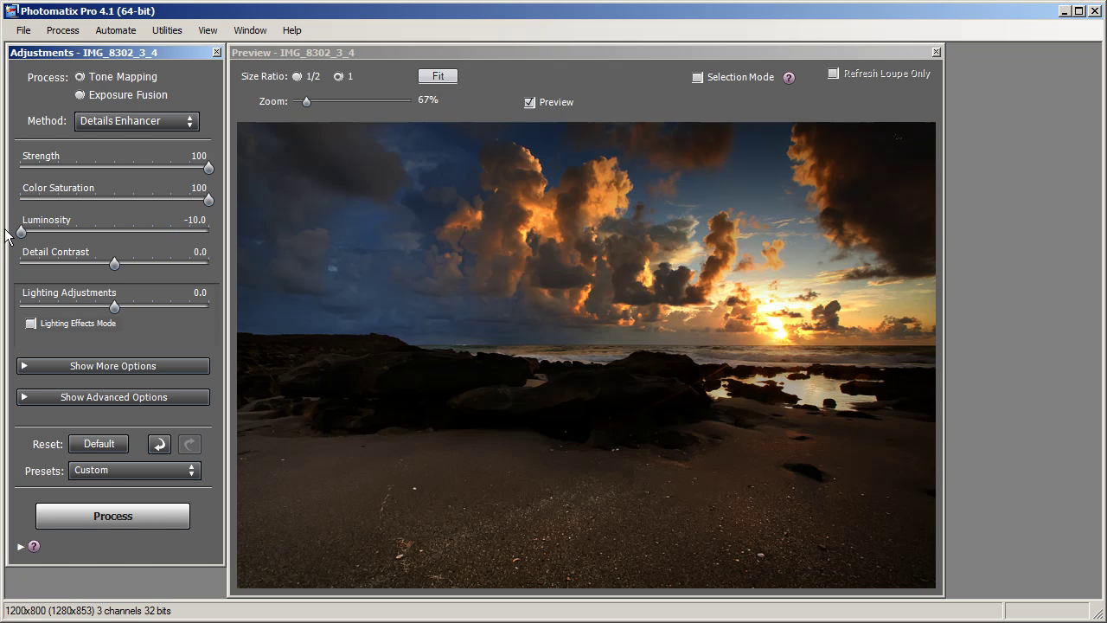
drag(24, 232, 197, 234)
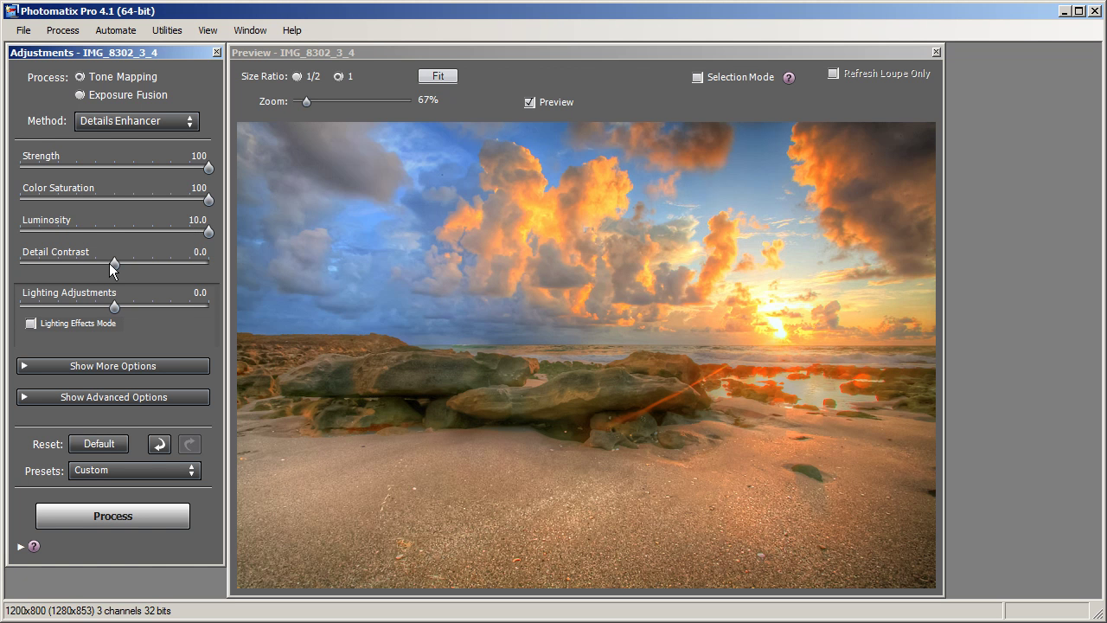
Compare Detail Contrast at its 10.0 and -10.0 extremes, and set it to 10.0
drag(110, 263, 181, 265)
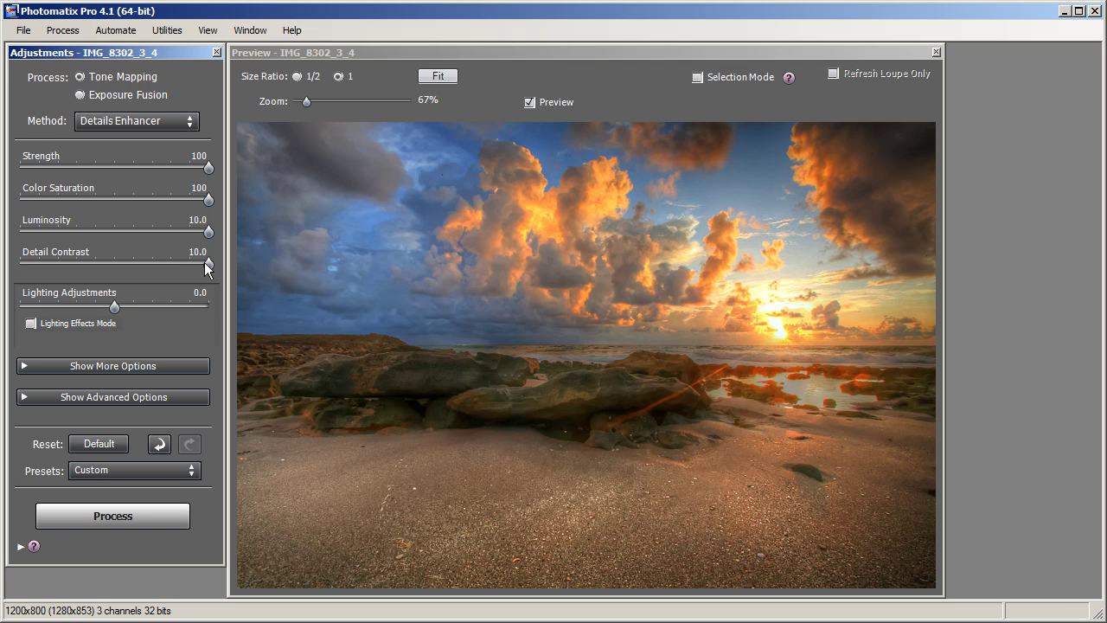
drag(207, 263, 17, 253)
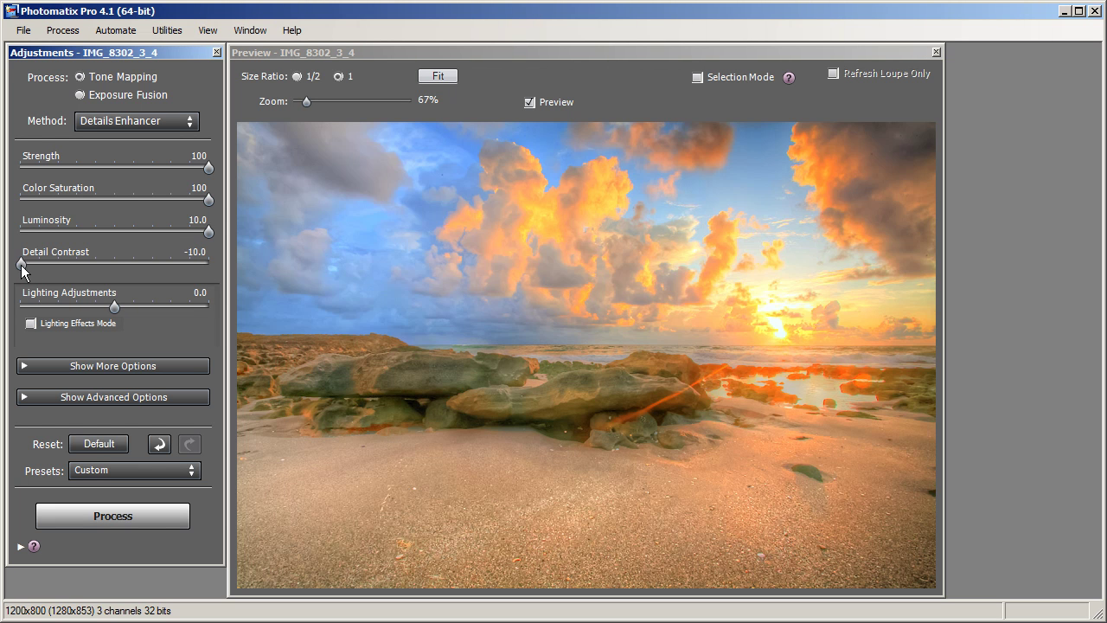
drag(21, 263, 241, 266)
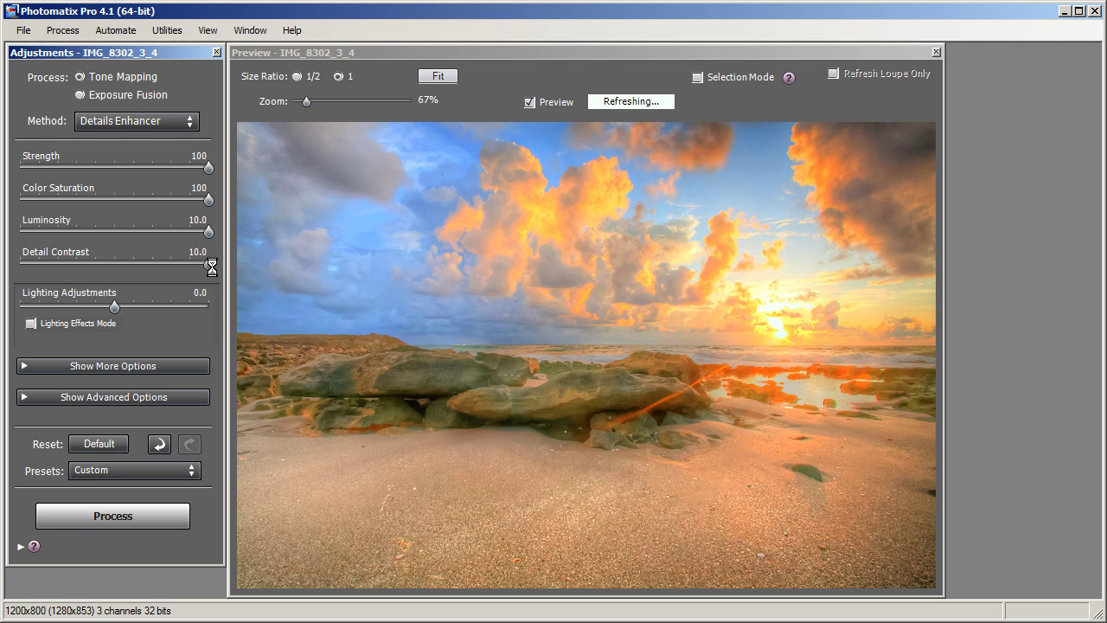
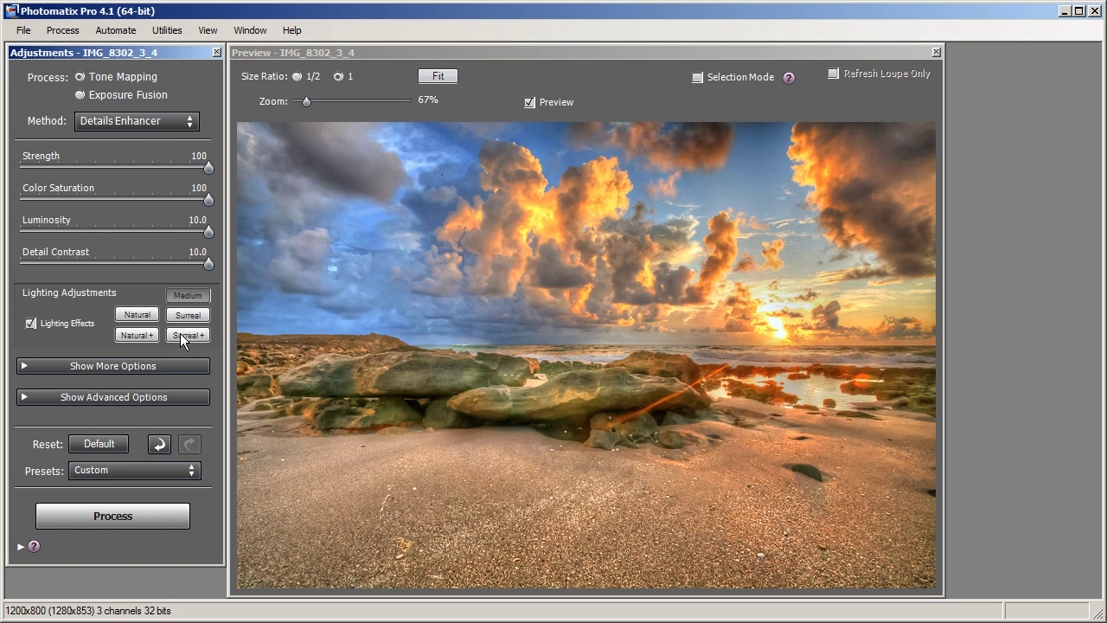
Compare the Medium, Surreal + and Natural lighting effects with the mode switched off, and leave Lighting Effects Mode off
click(31, 323)
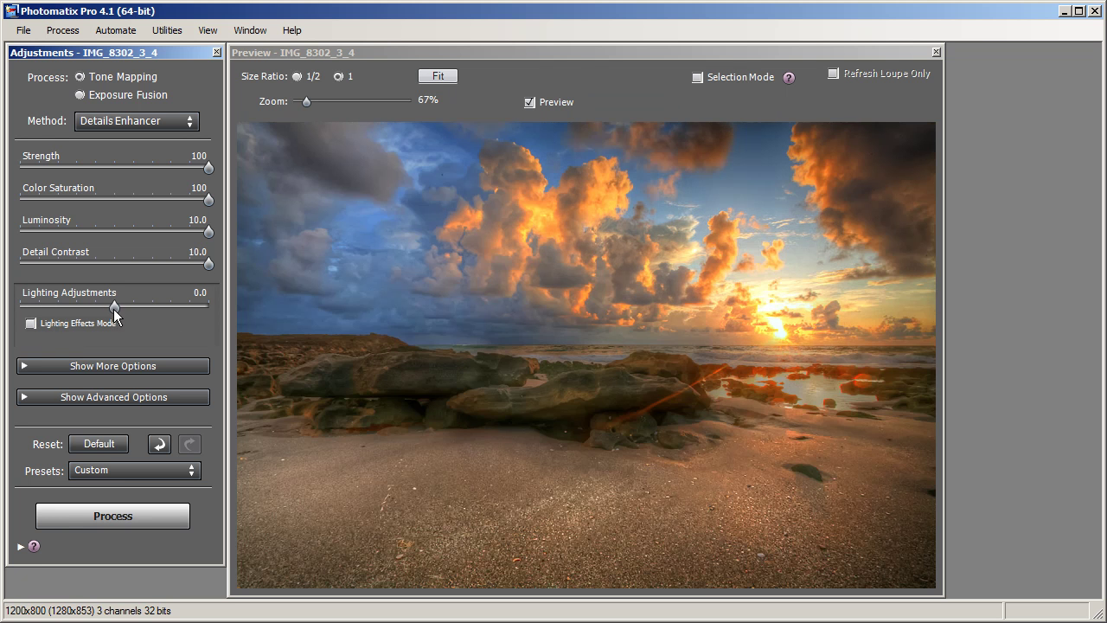
click(38, 324)
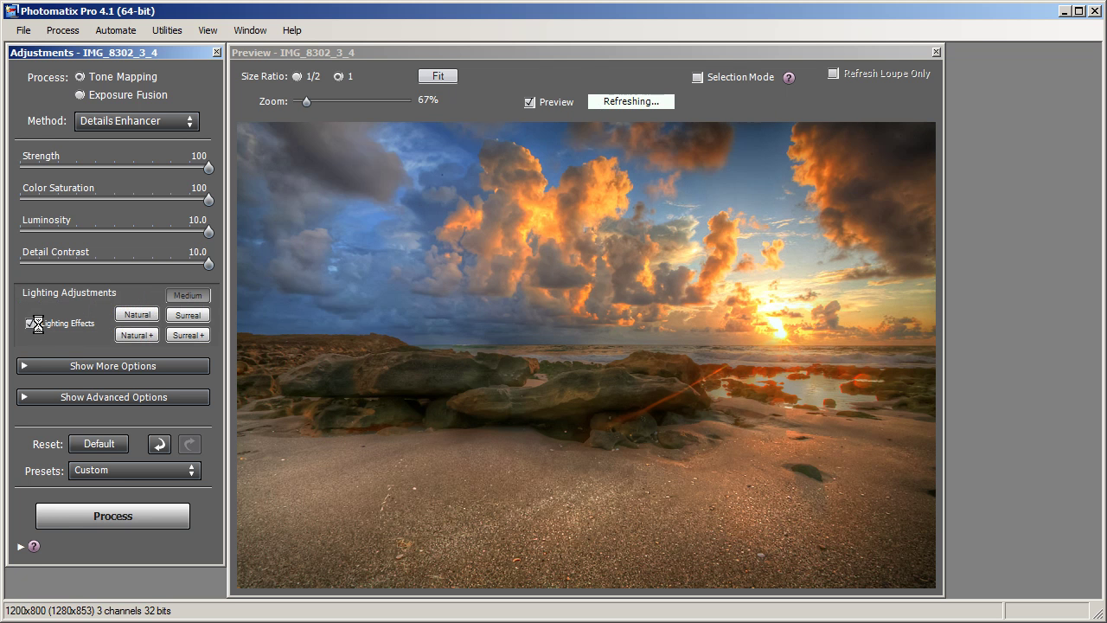
click(187, 336)
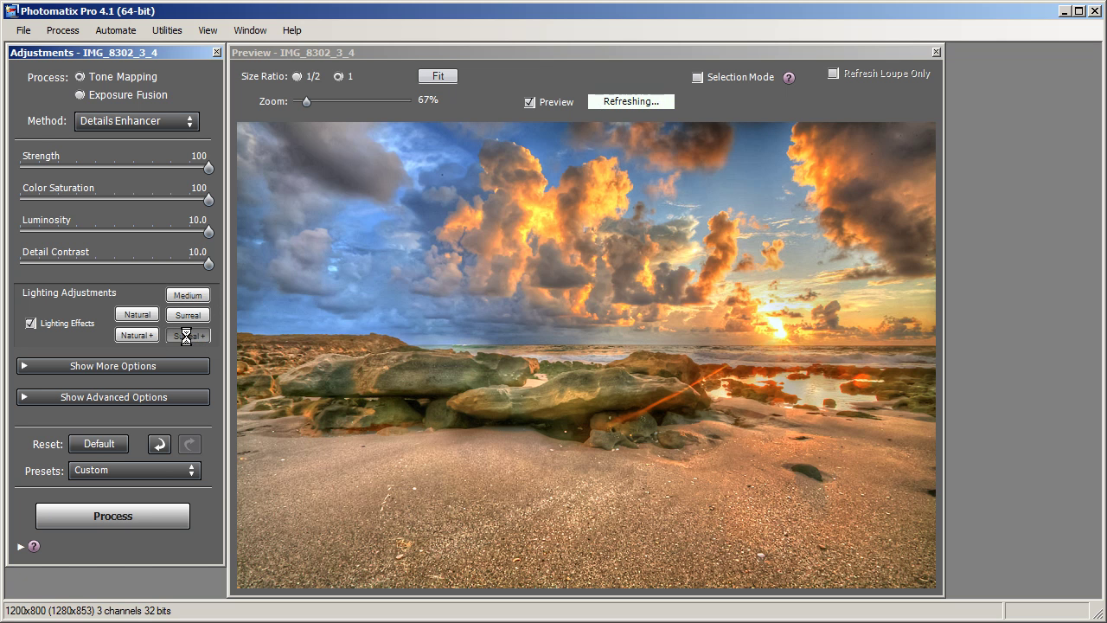
click(134, 315)
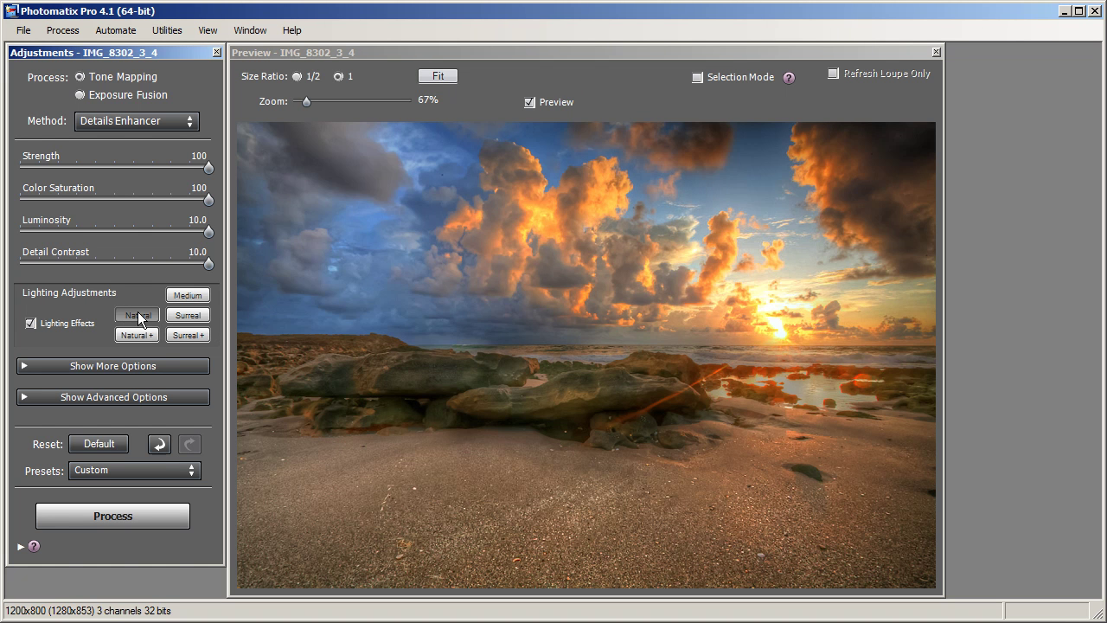
click(30, 323)
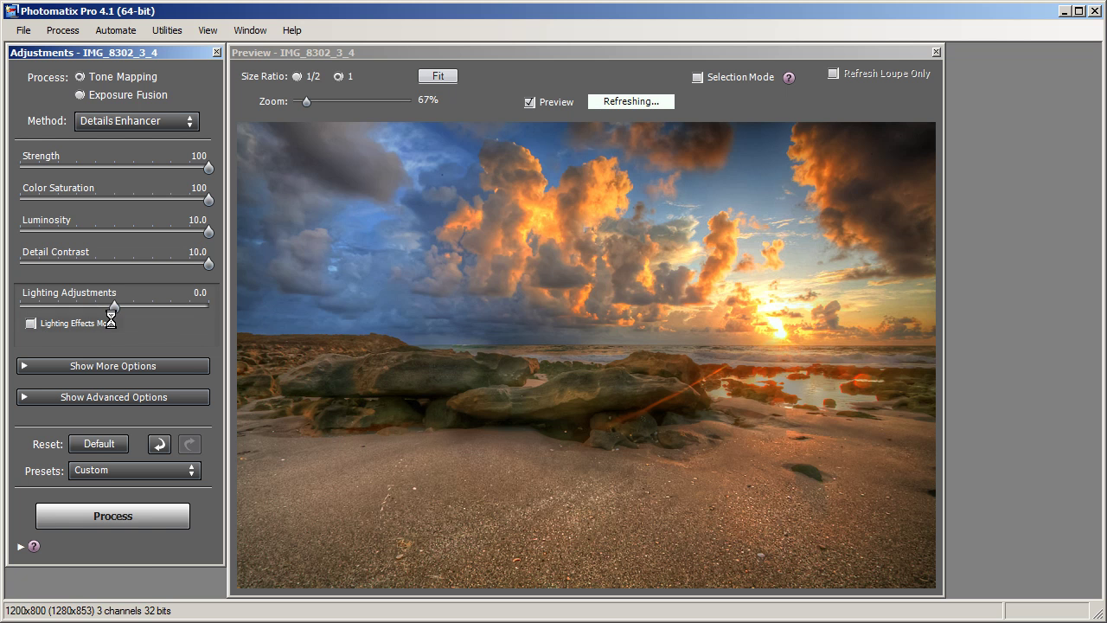
Try Lighting Adjustments at 1.1, -10.0 and 10.0
drag(117, 308, 127, 307)
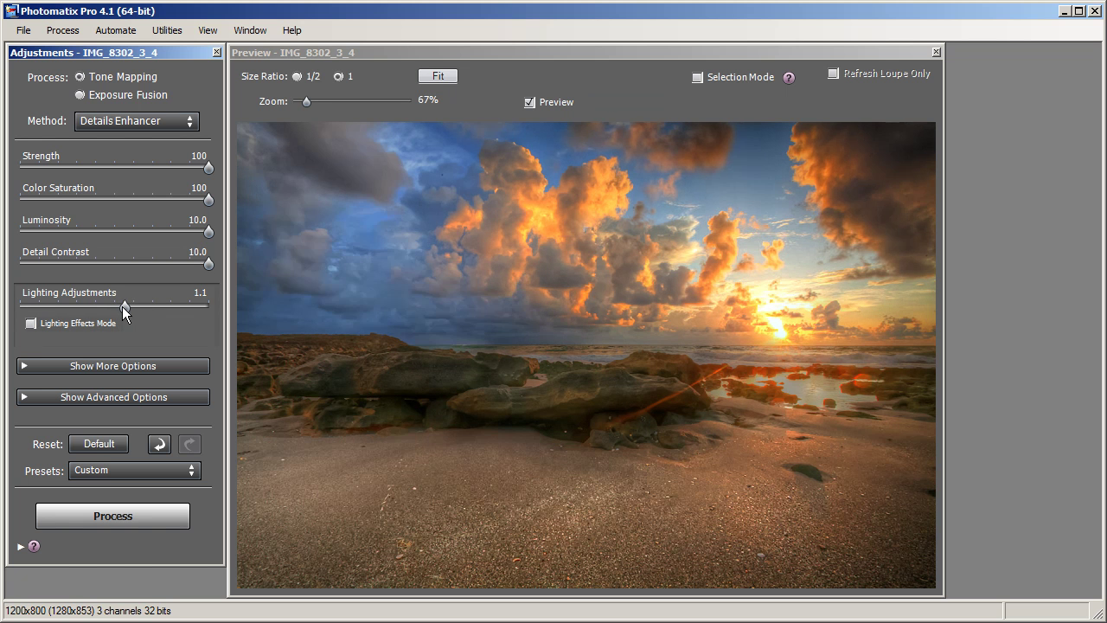
drag(122, 307, 26, 305)
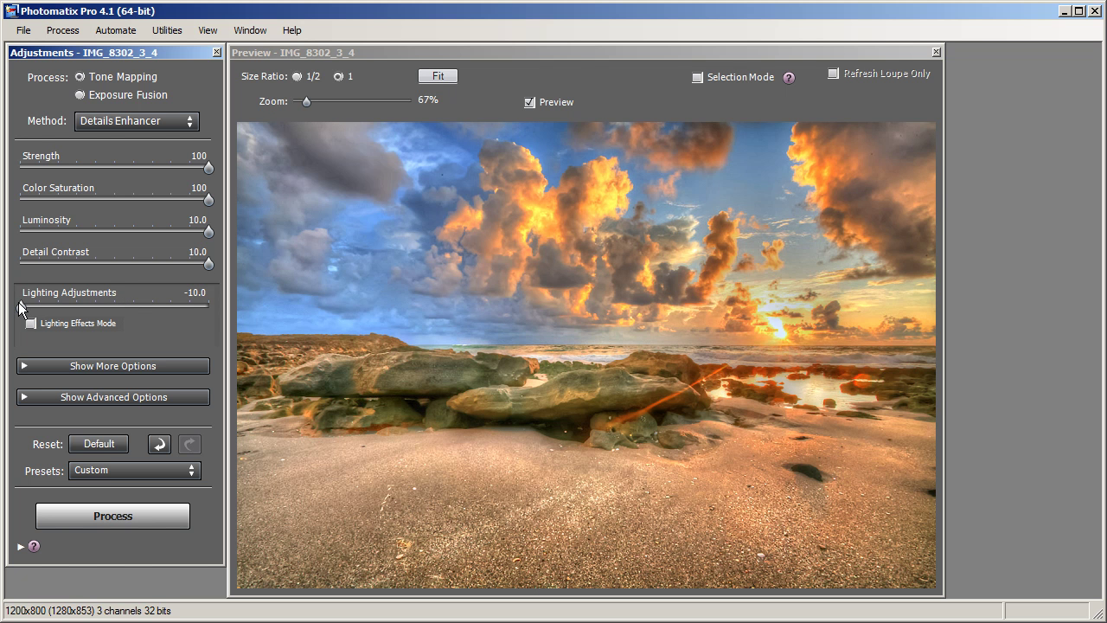
drag(21, 308, 287, 321)
Try the Surreal + lighting effect, and switch Lighting Effects Mode back off
click(44, 323)
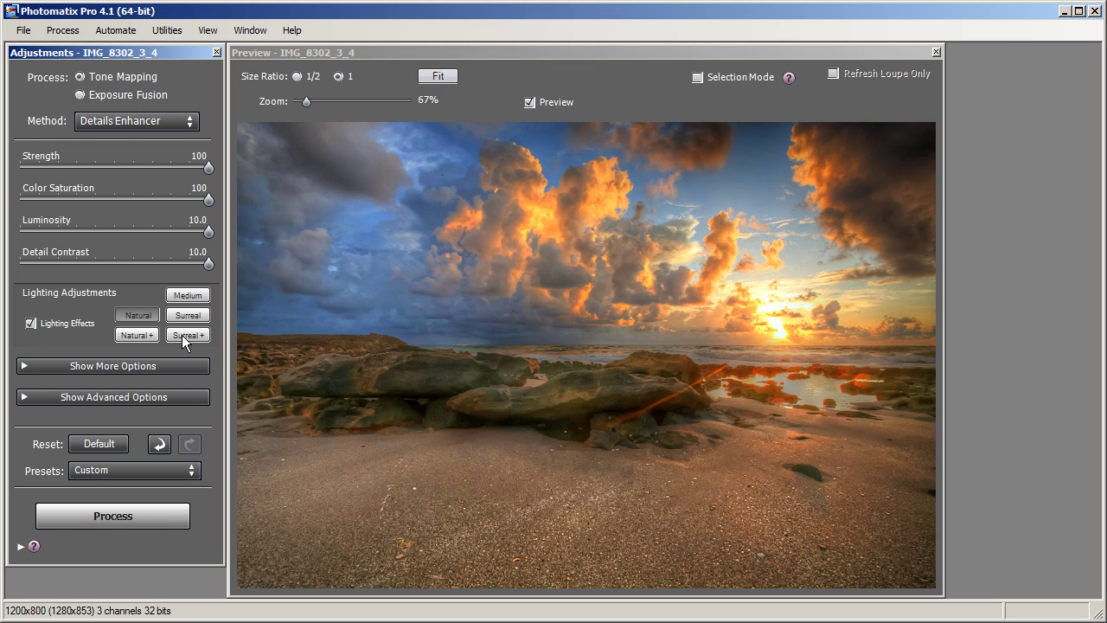
click(185, 335)
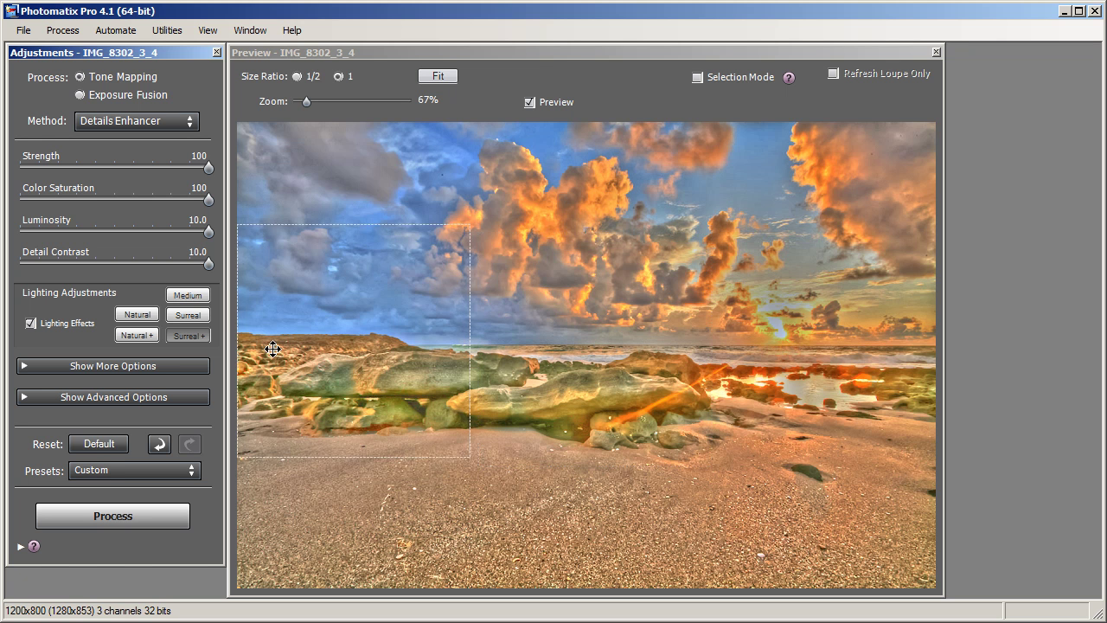
click(30, 325)
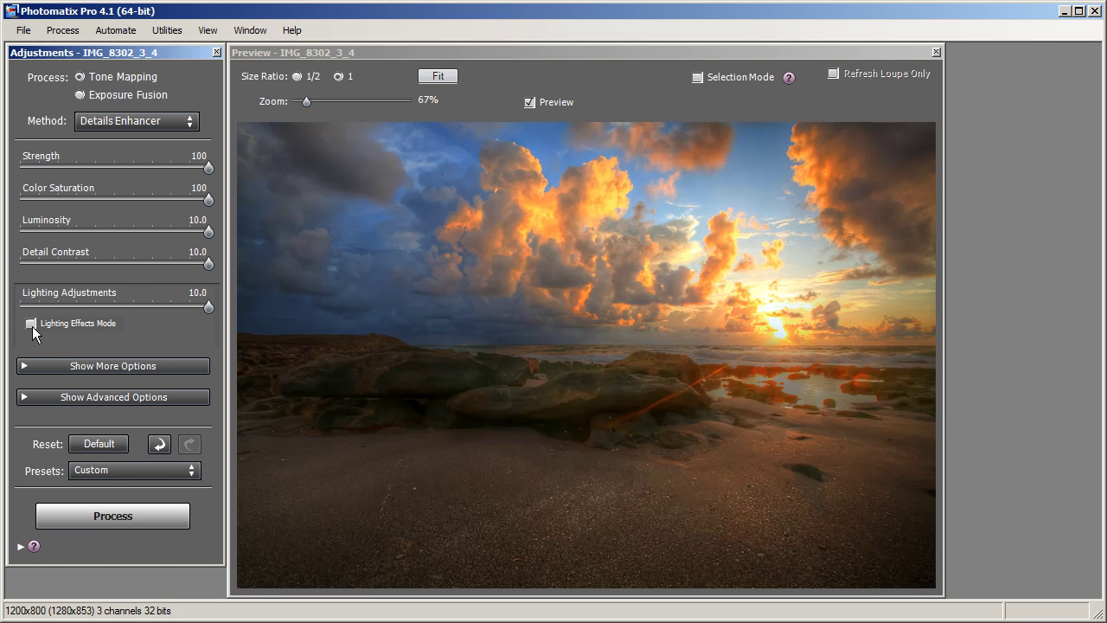
Set Lighting Adjustments to -10.0 and expand the additional options from Smooth Highlights to Temperature
drag(208, 306, 19, 306)
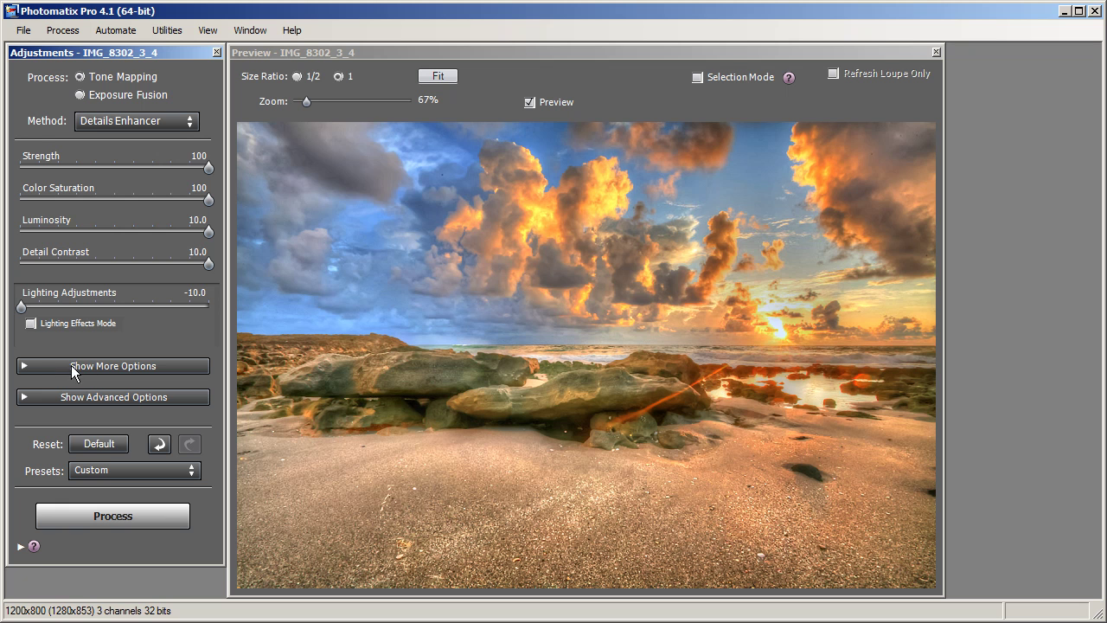
click(25, 367)
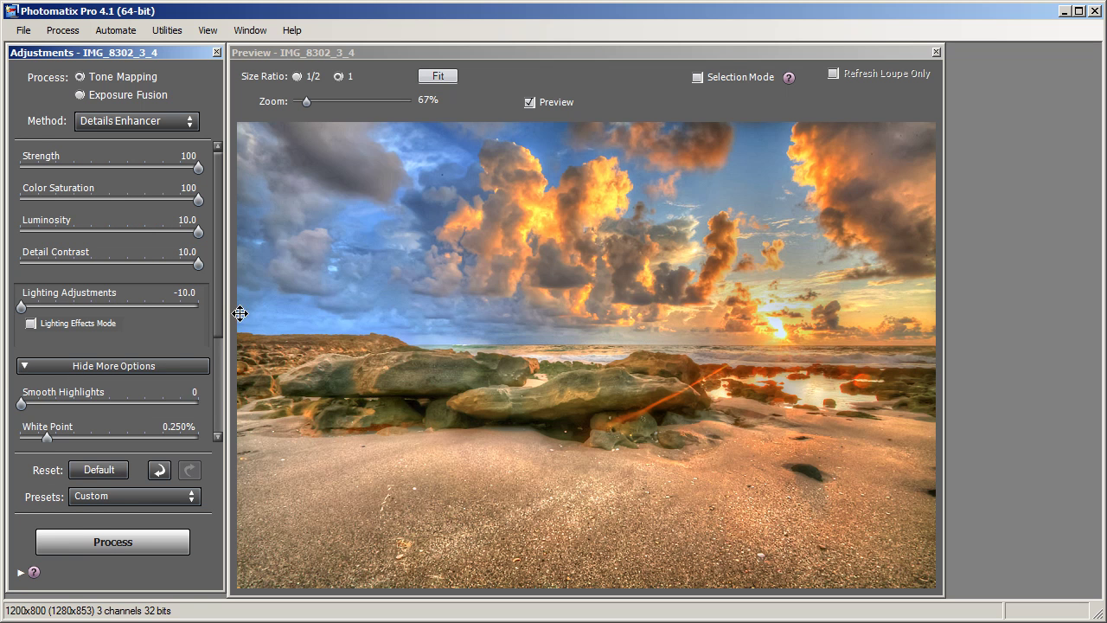
drag(217, 312, 218, 424)
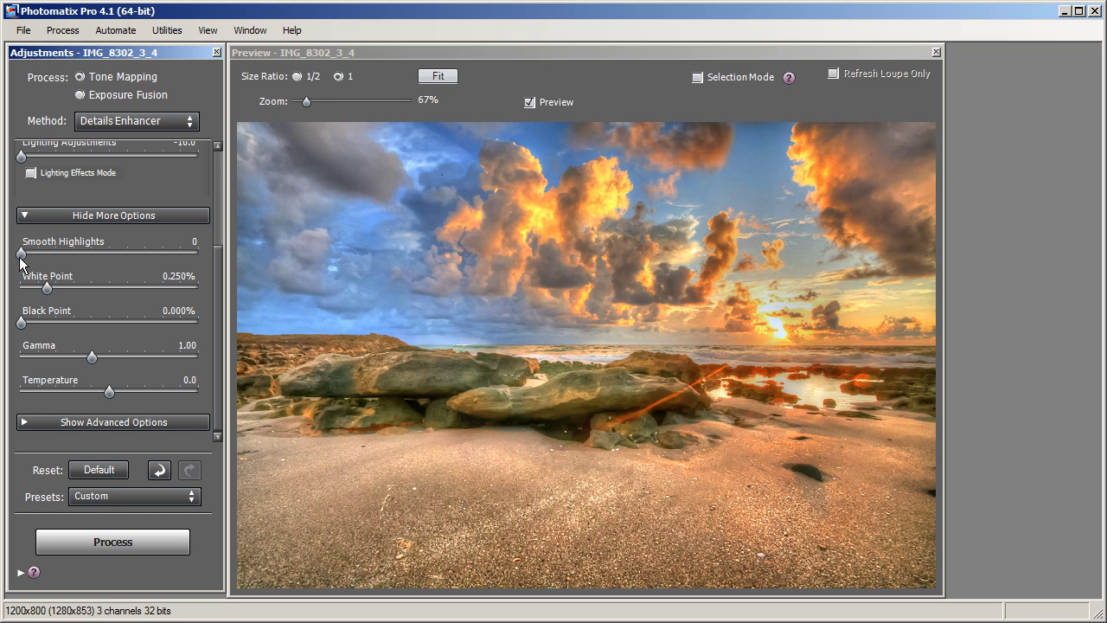
Try Smooth Highlights at 100 and return it to 0
drag(20, 252, 200, 254)
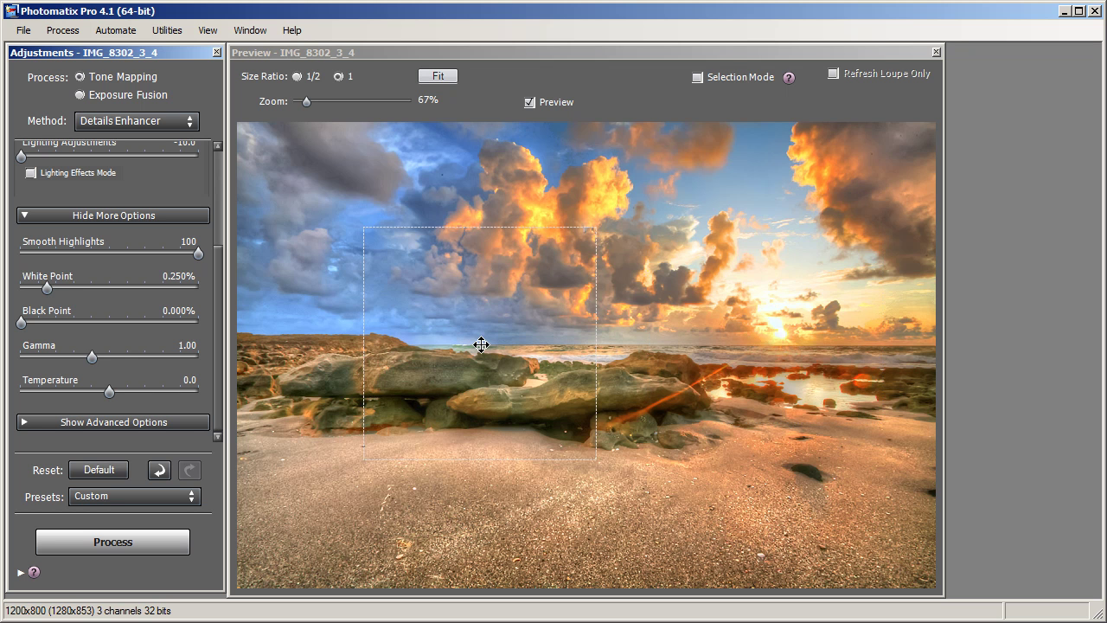
drag(198, 253, 20, 254)
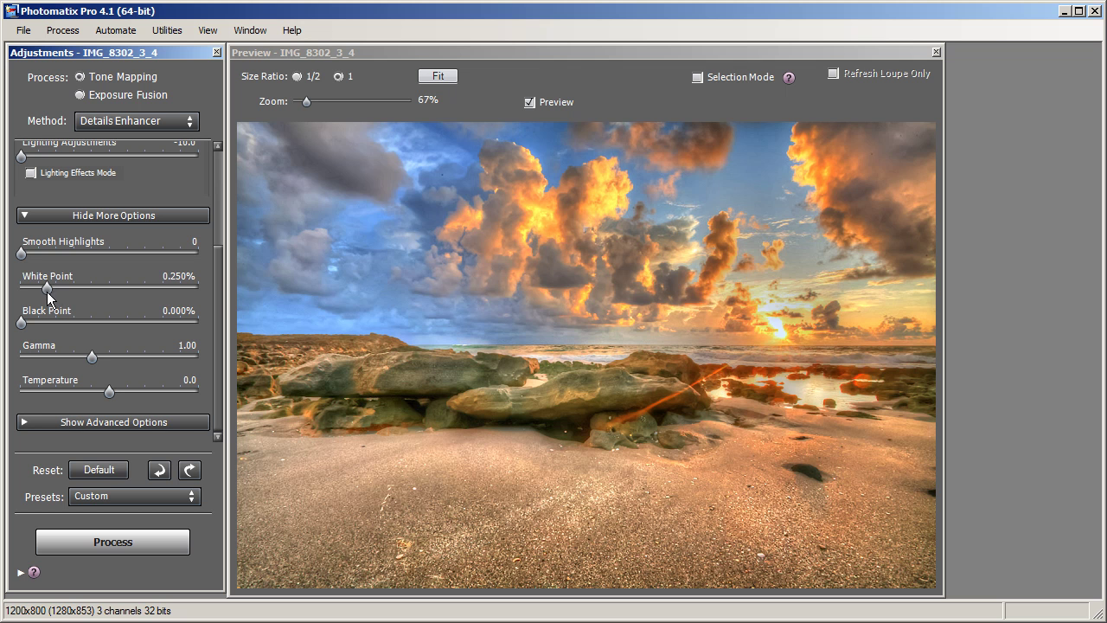
Try White Point and Black Point at 5.000% one after the other, and set each to 0.153%
drag(45, 288, 125, 292)
drag(226, 305, 195, 289)
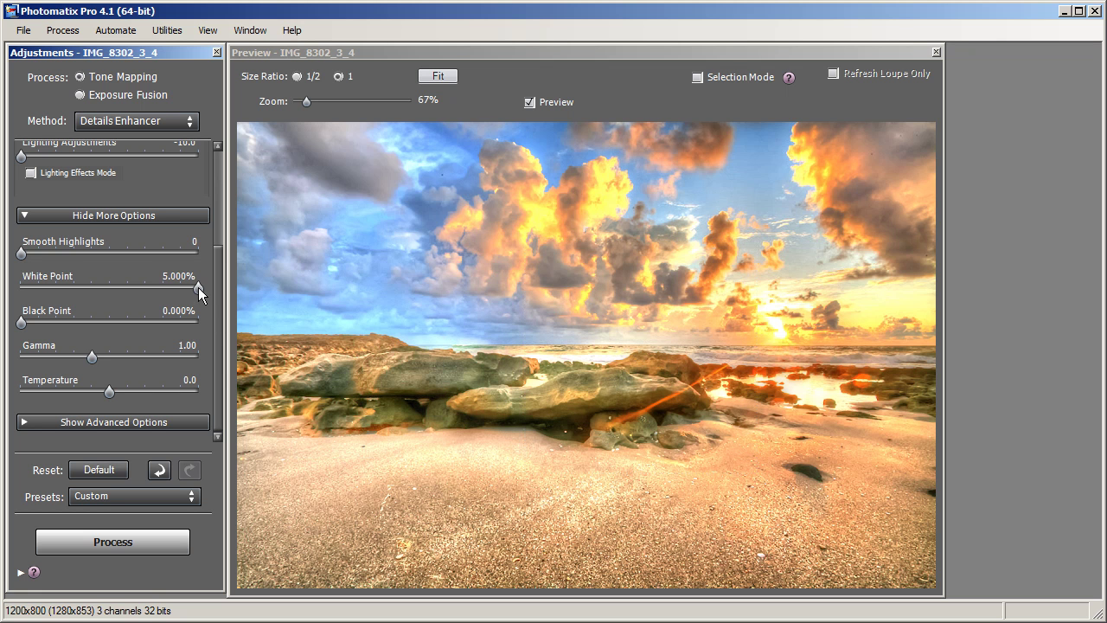
drag(181, 290, 38, 287)
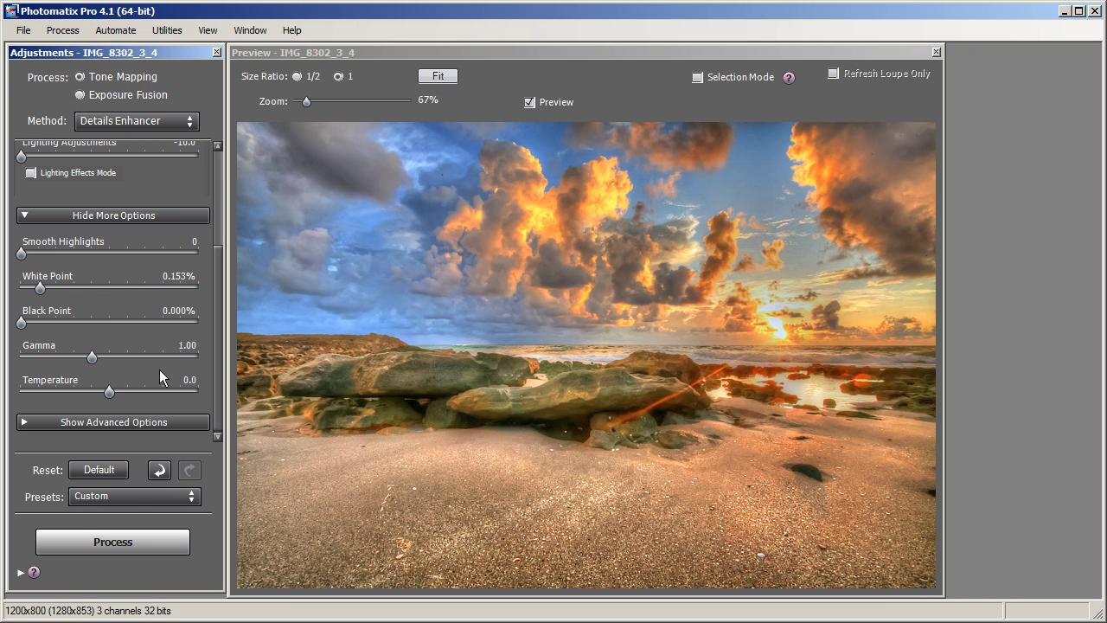
drag(20, 323, 202, 319)
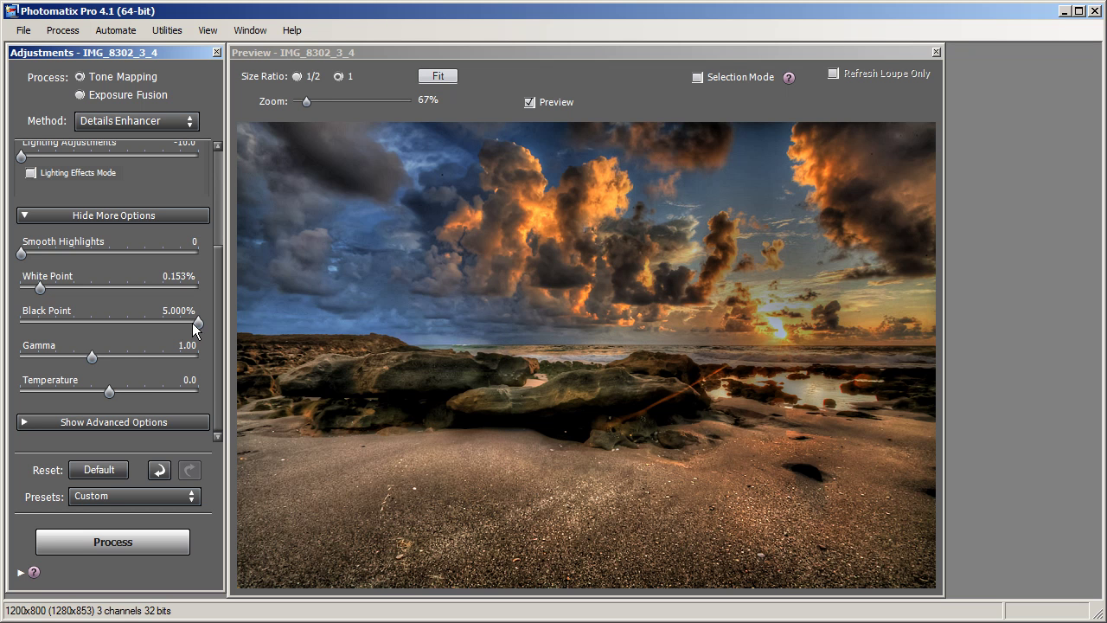
drag(150, 331, 39, 337)
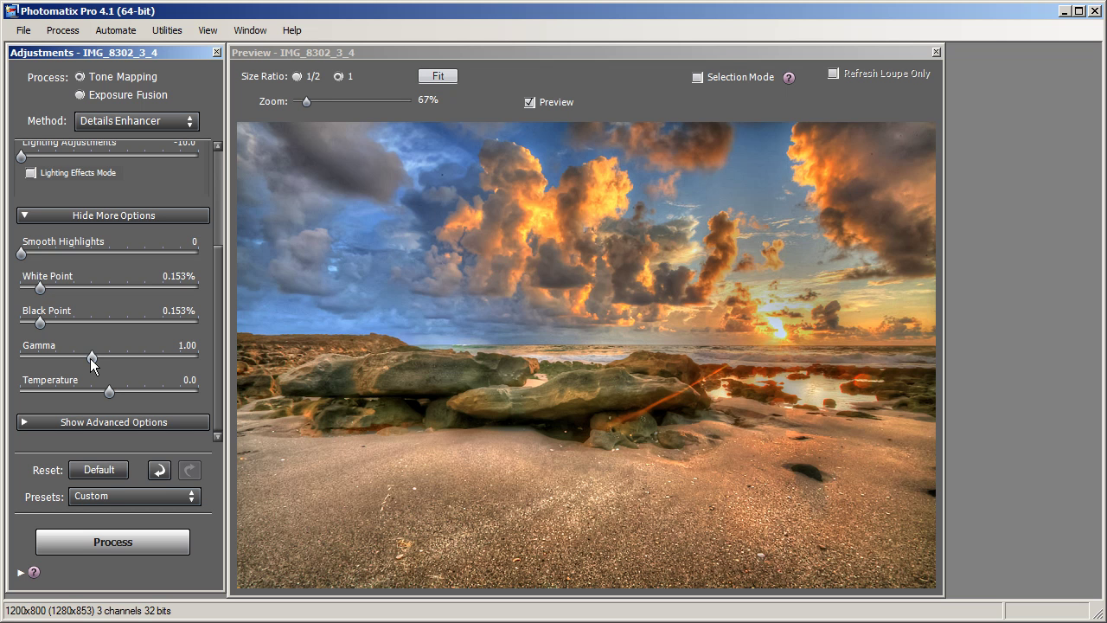
Try Gamma at 0.35 and 1.25, and return it to 1.00
drag(90, 358, 195, 356)
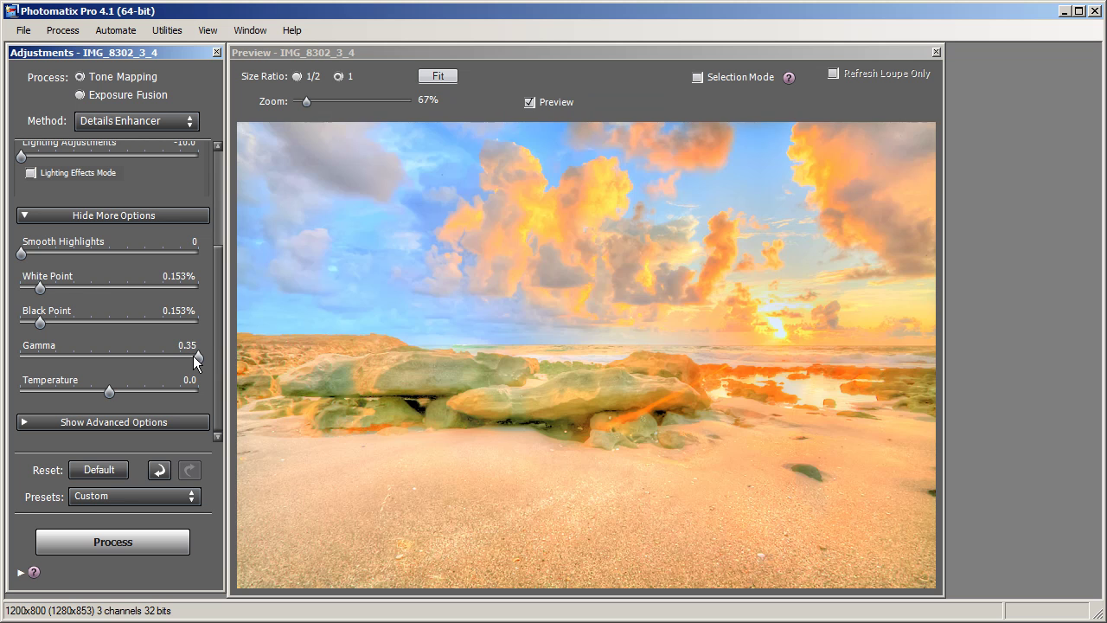
drag(197, 358, 72, 374)
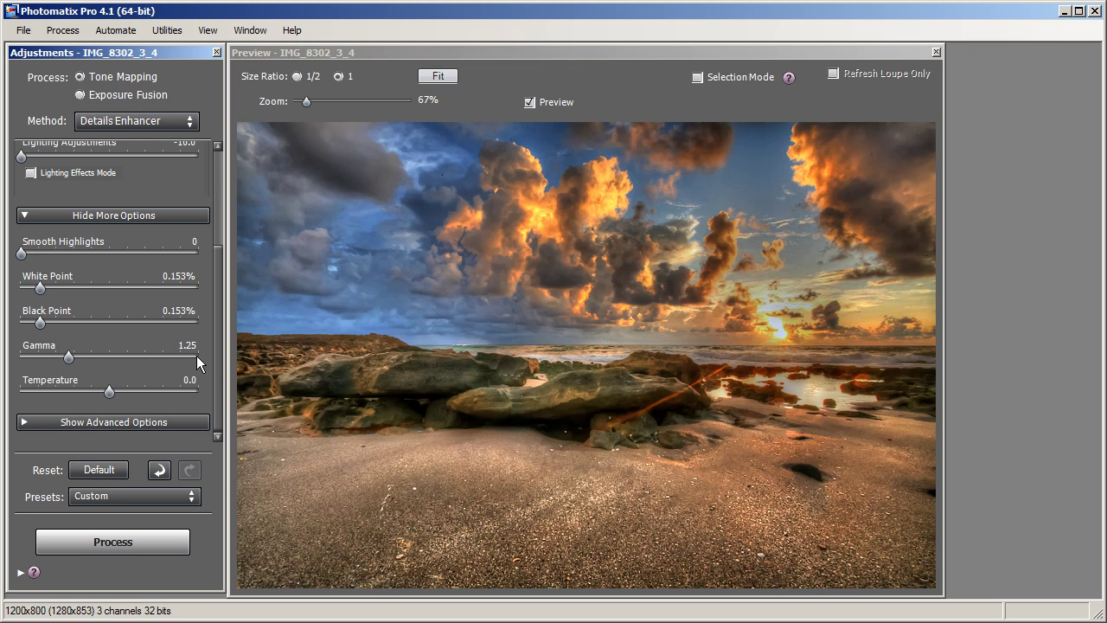
click(186, 345)
text(1)
key(Return)
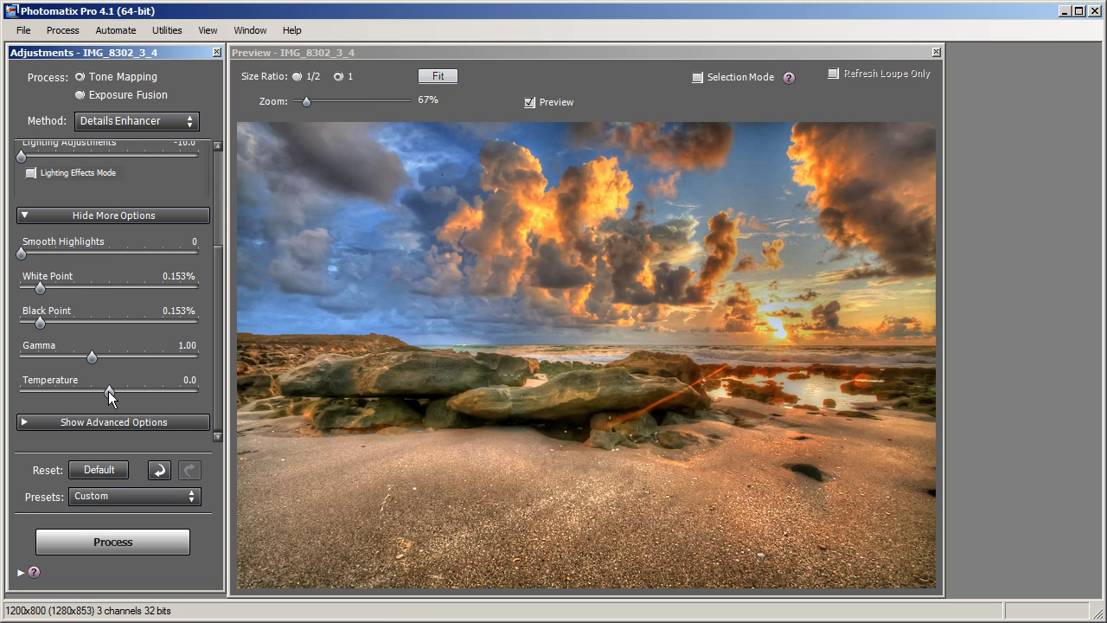
Try Temperature at its coolest extreme and at 10.0, and return it to 0.0
drag(108, 391, 22, 391)
drag(21, 394, 262, 388)
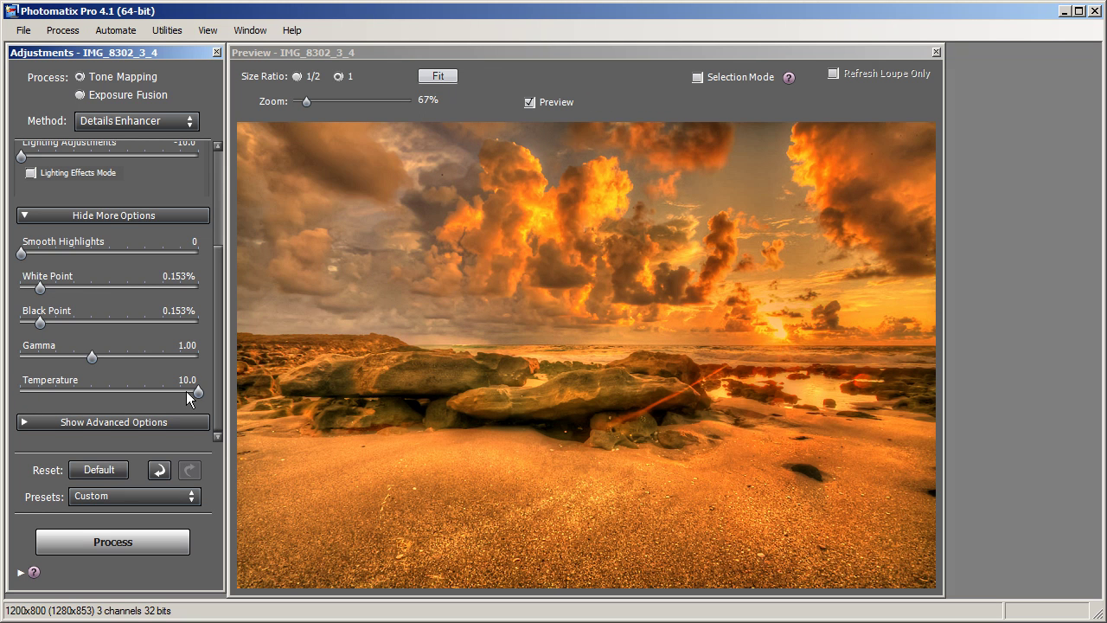
drag(195, 390, 107, 400)
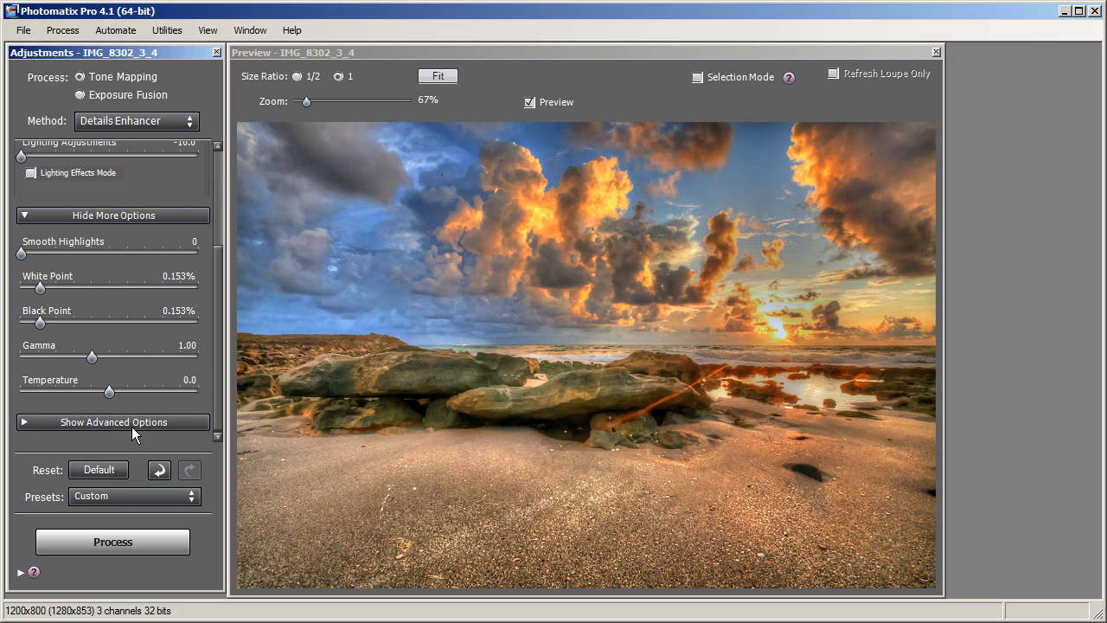
Expand the advanced options and set Micro-smoothing to 3.0 after trying 30.0 and 0.0
click(25, 421)
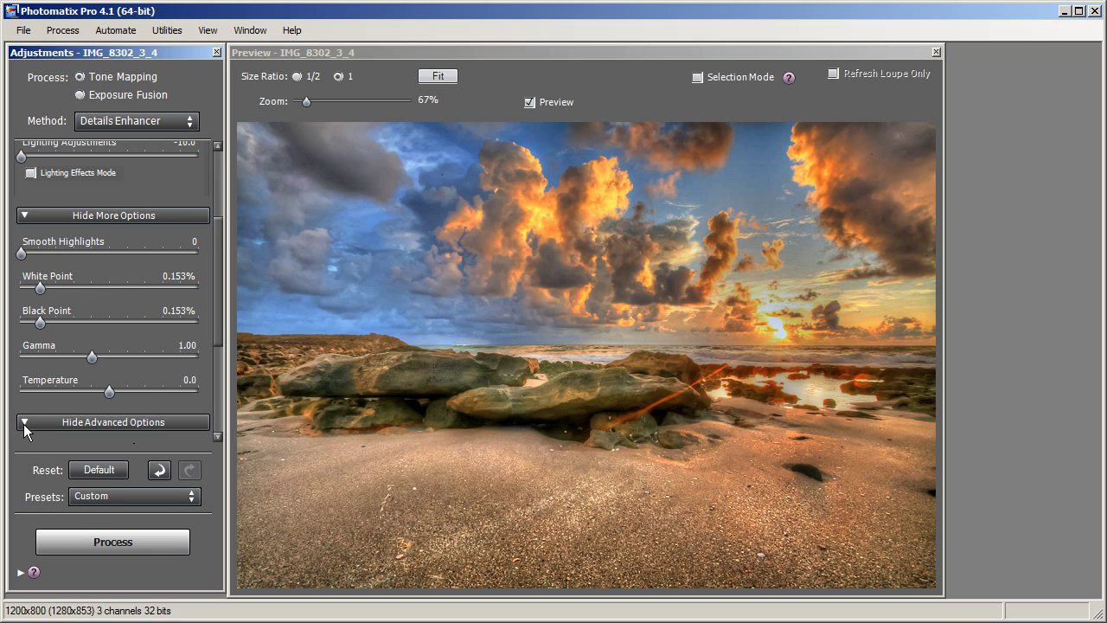
drag(217, 317, 202, 430)
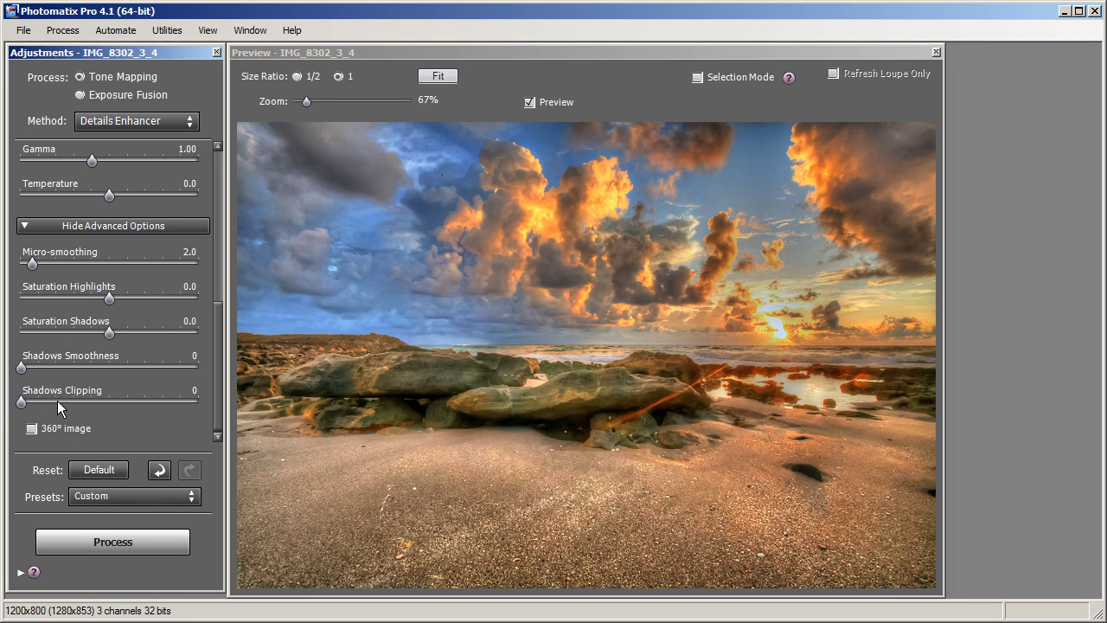
key(ctrl+z)
drag(32, 264, 198, 264)
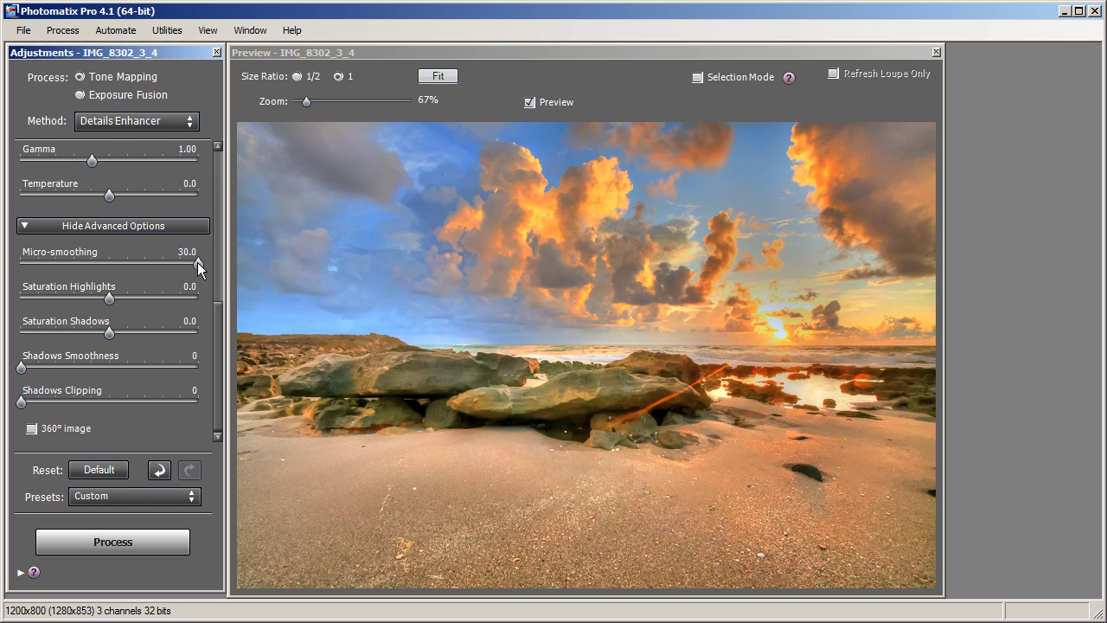
drag(197, 262, 15, 271)
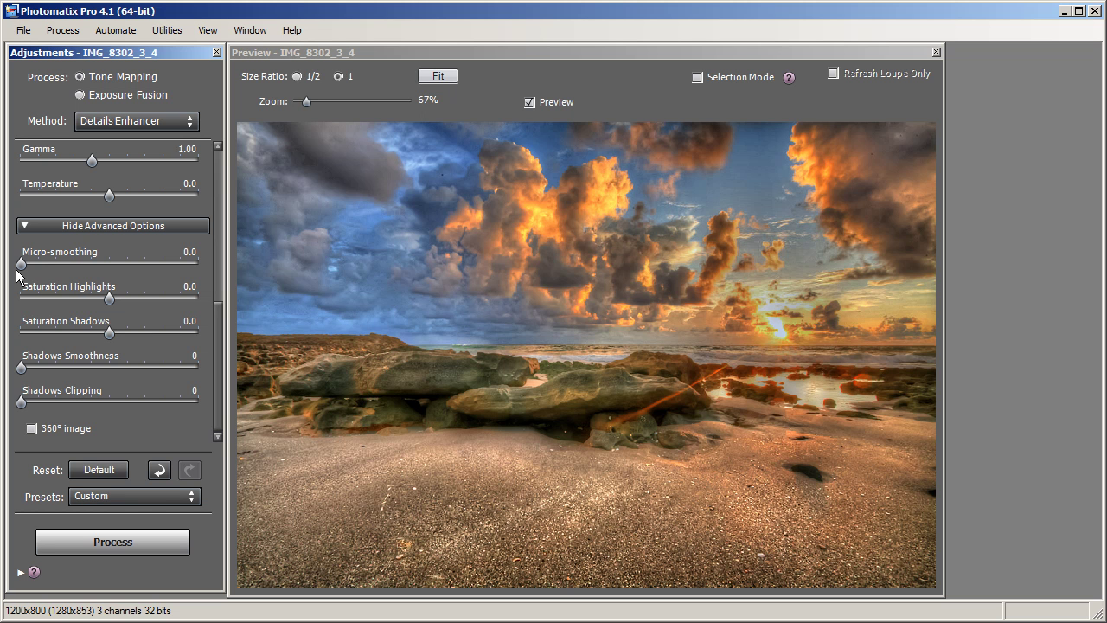
drag(21, 264, 37, 267)
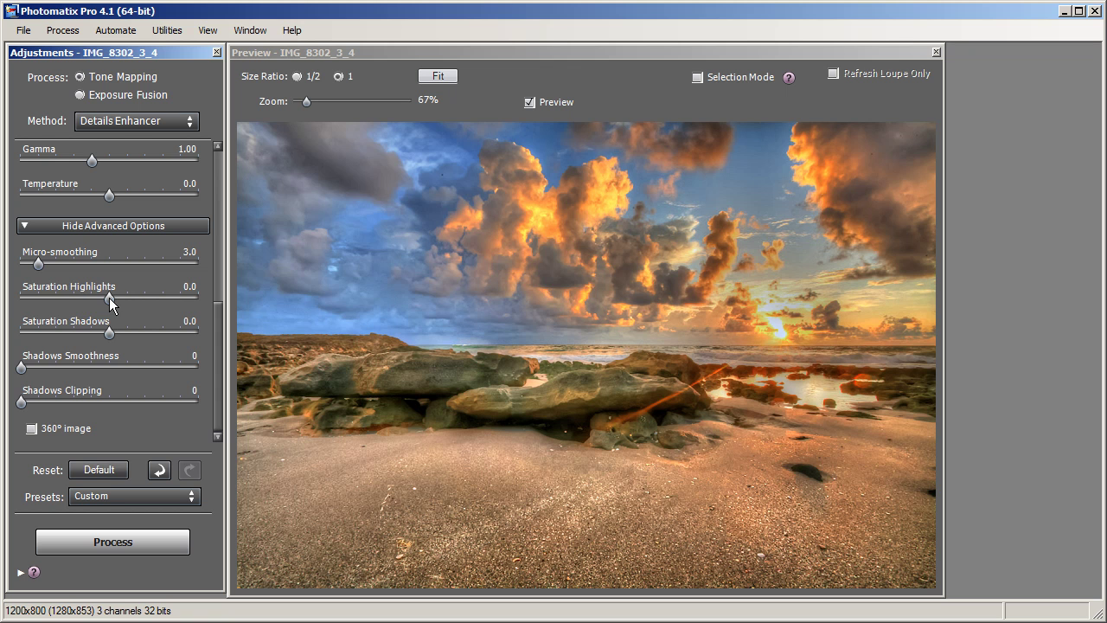
Try Saturation Highlights at -10.0 and 10.0
drag(109, 299, 20, 300)
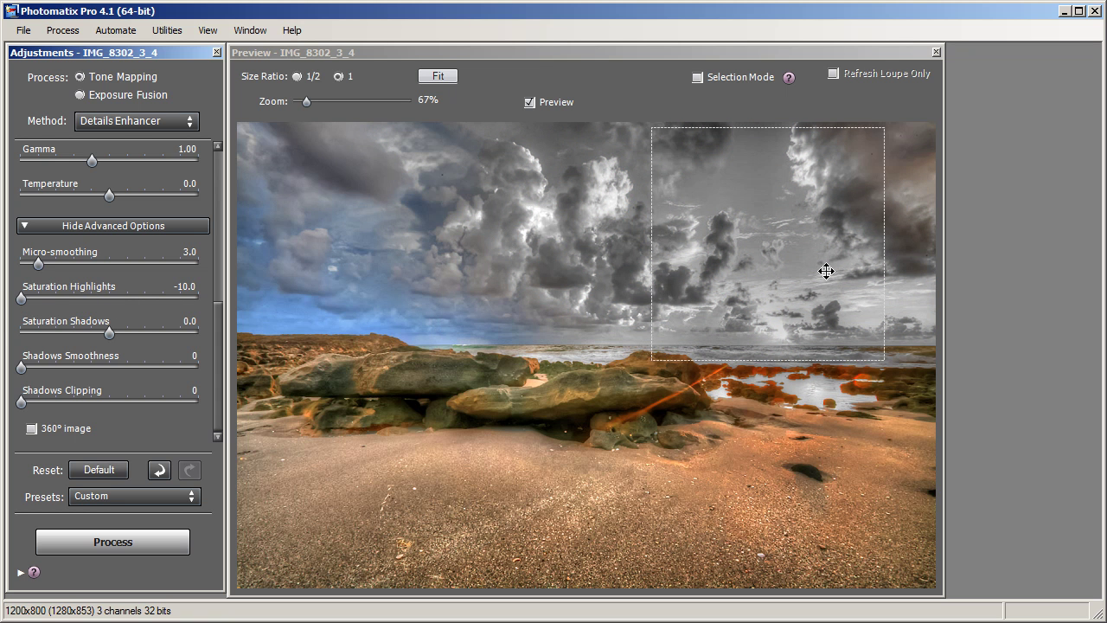
drag(21, 299, 205, 306)
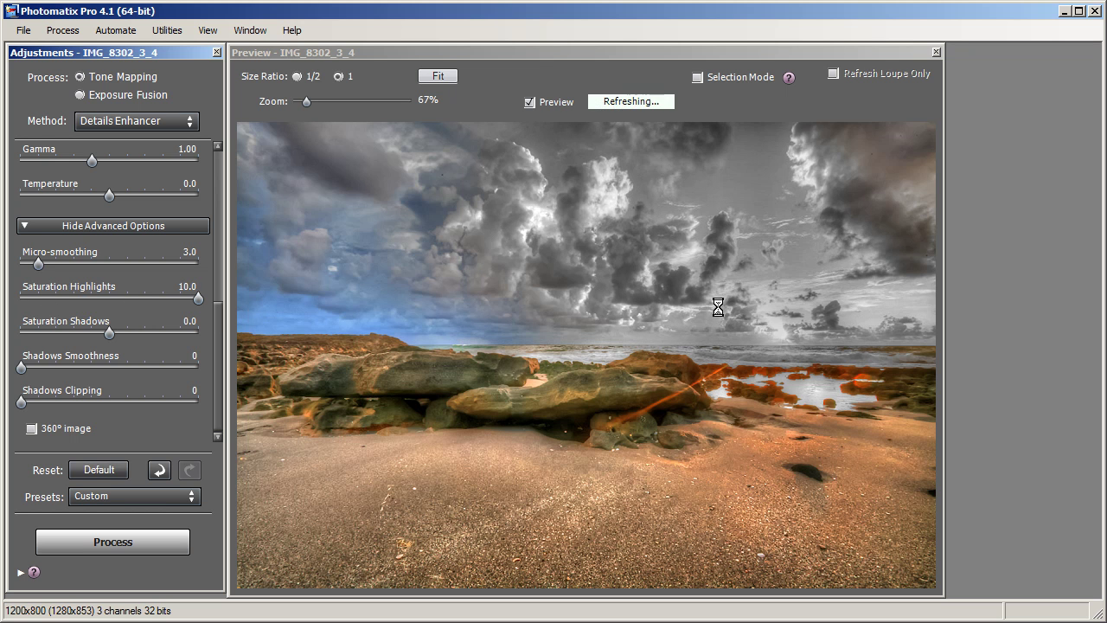
drag(198, 298, 238, 150)
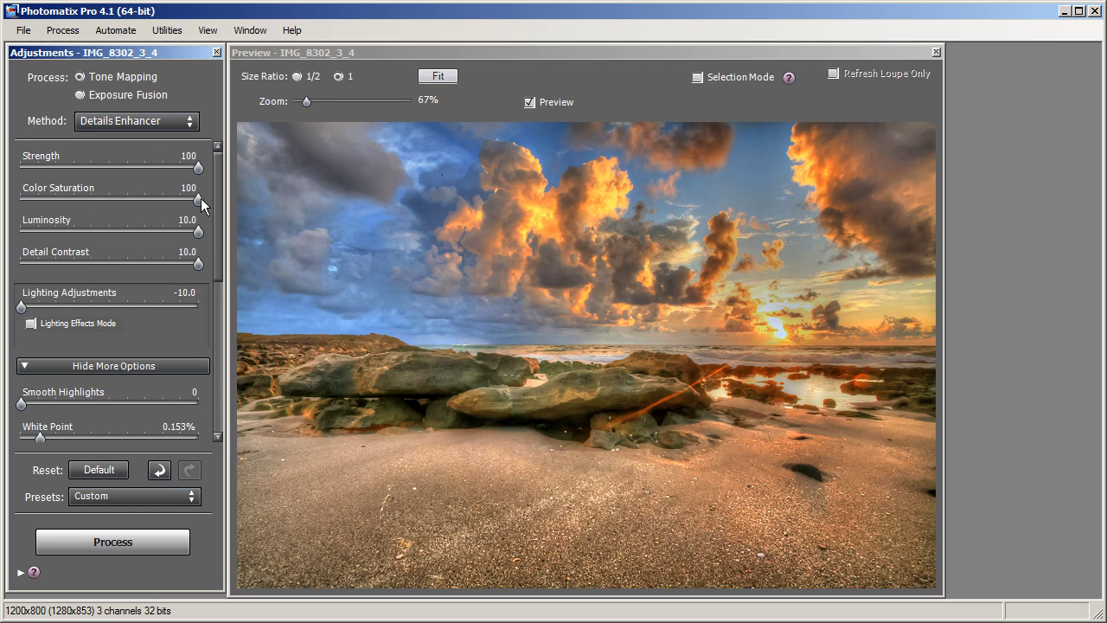
Try Color Saturation at 50, restore the full saturation, and set Saturation Highlights back to 0.0
drag(145, 204, 113, 209)
scroll(212, 293, down, 10)
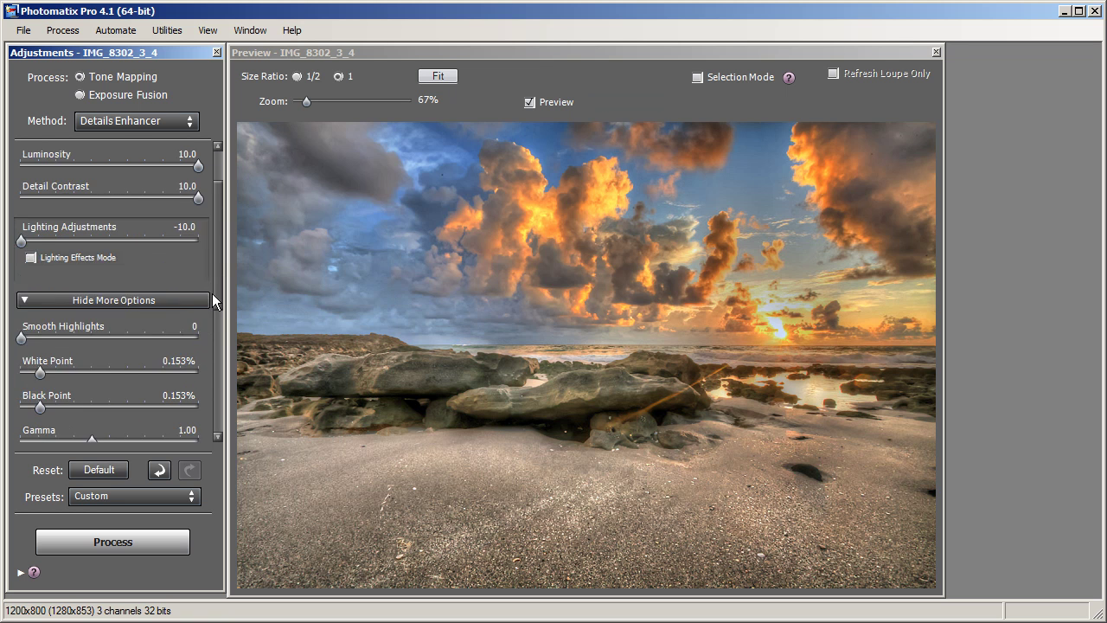
mouse_move(198, 301)
mouse_down()
mouse_move(109, 296)
mouse_move(203, 302)
mouse_move(196, 294)
mouse_up()
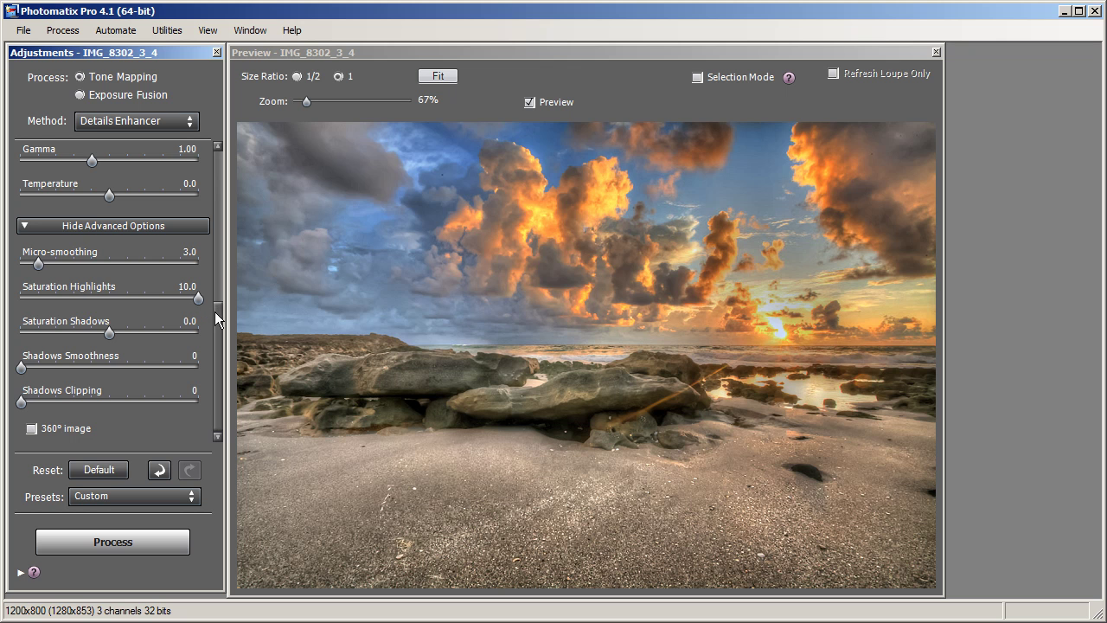
drag(214, 312, 221, 142)
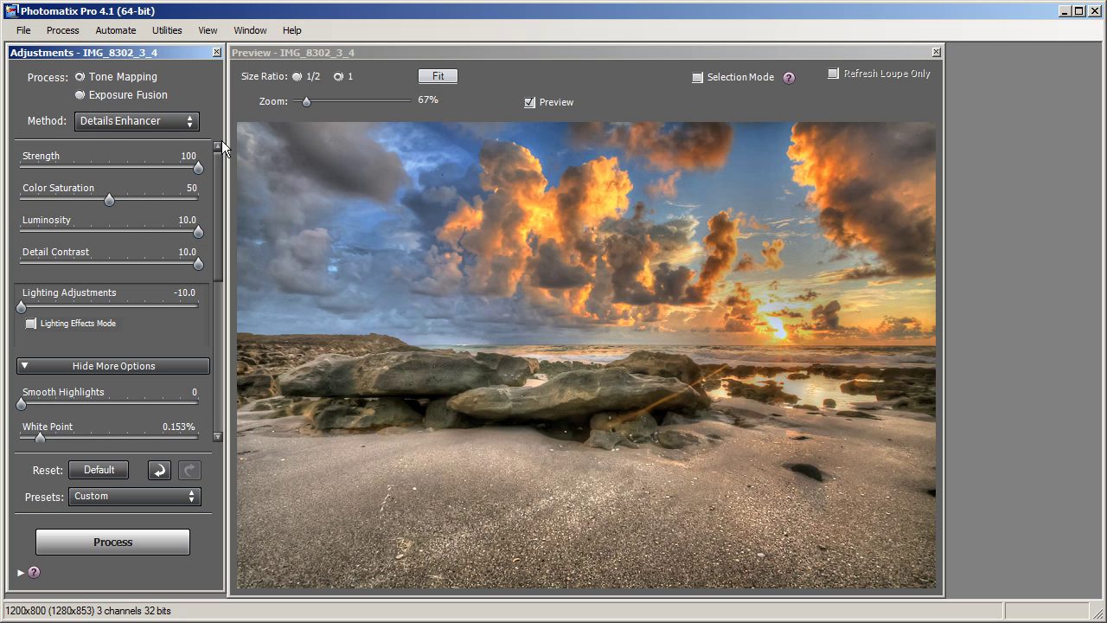
drag(166, 196, 211, 329)
drag(123, 300, 109, 301)
Try Saturation Shadows at its minimum and maximum, and return it to 0.0
click(108, 334)
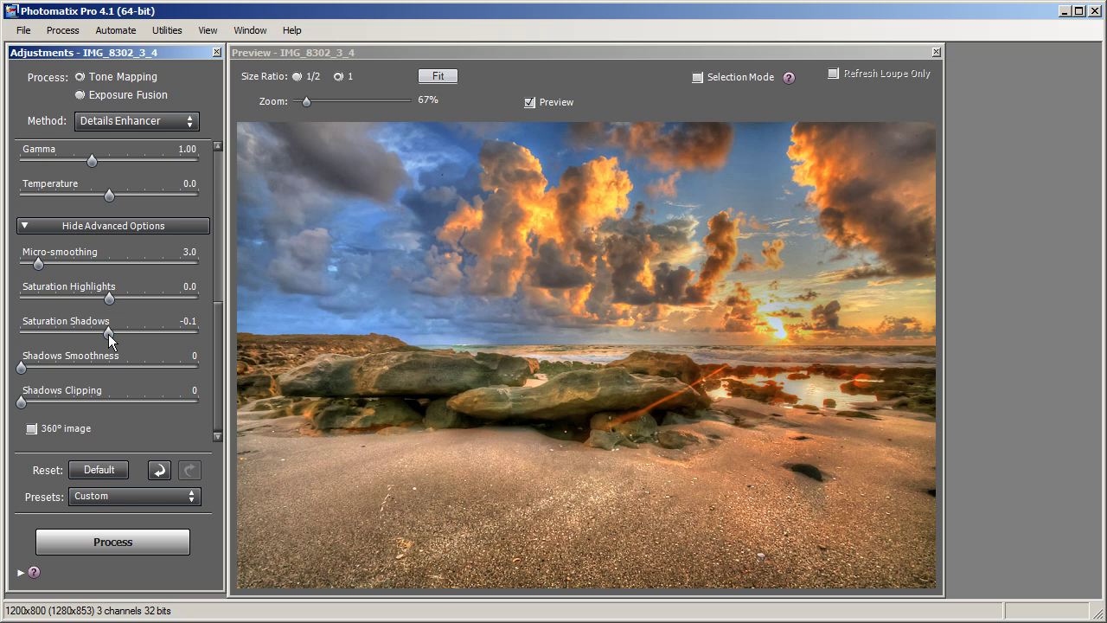
drag(108, 334, 10, 339)
drag(21, 333, 244, 344)
drag(195, 333, 114, 335)
drag(110, 333, 109, 335)
Set Smooth Highlights to 1, and set Shadows Smoothness to 20 after trying 100, 13 and 0
drag(22, 367, 257, 372)
drag(216, 385, 216, 307)
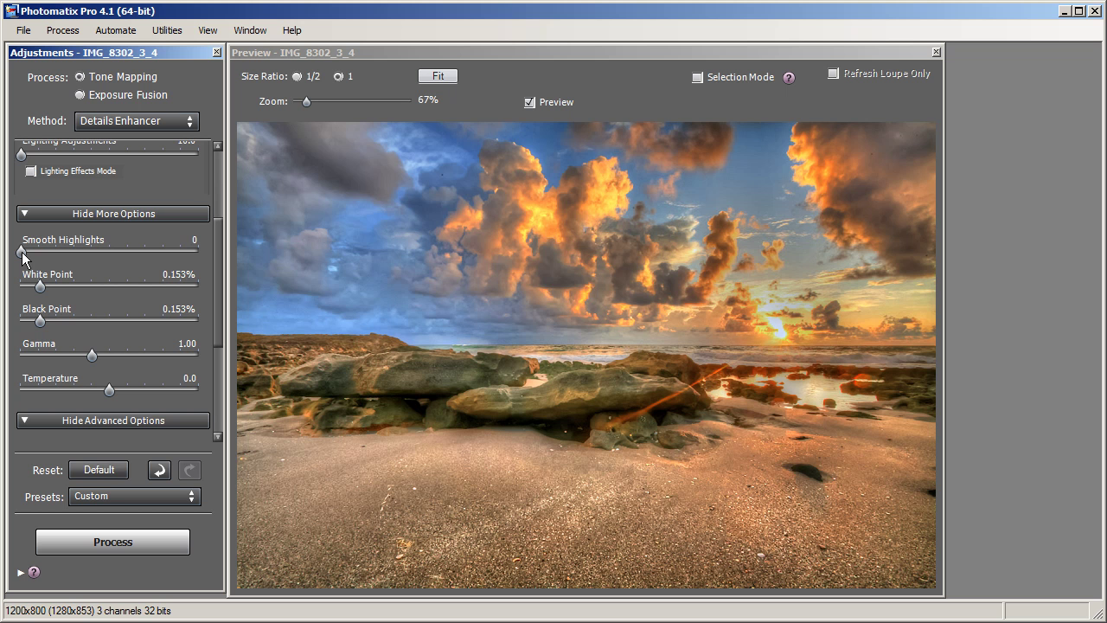
drag(23, 255, 25, 262)
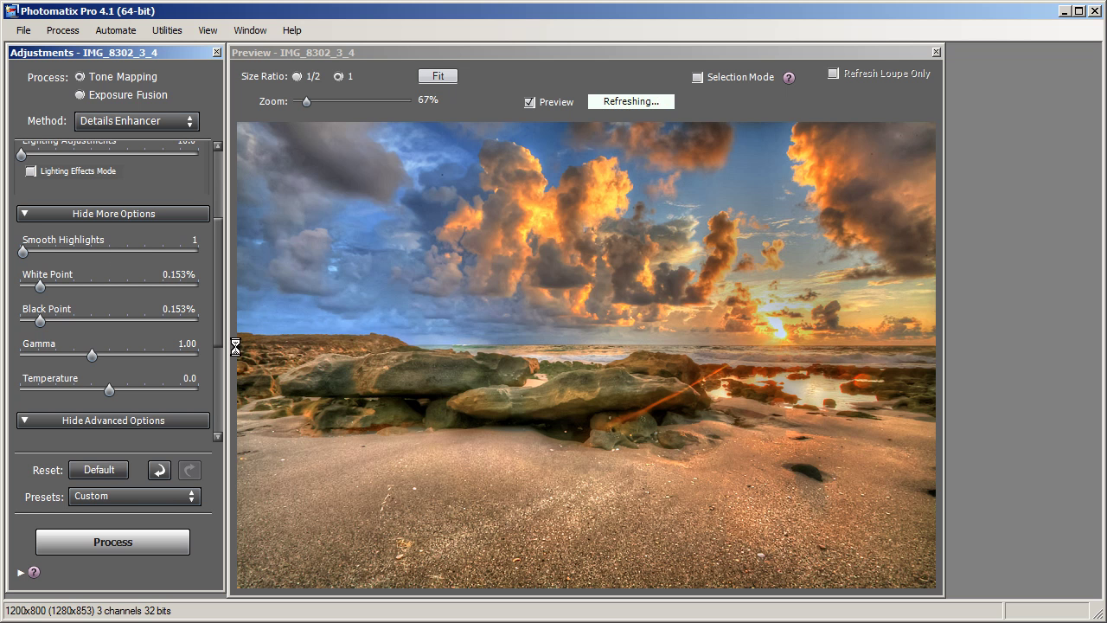
scroll(210, 353, down, 5)
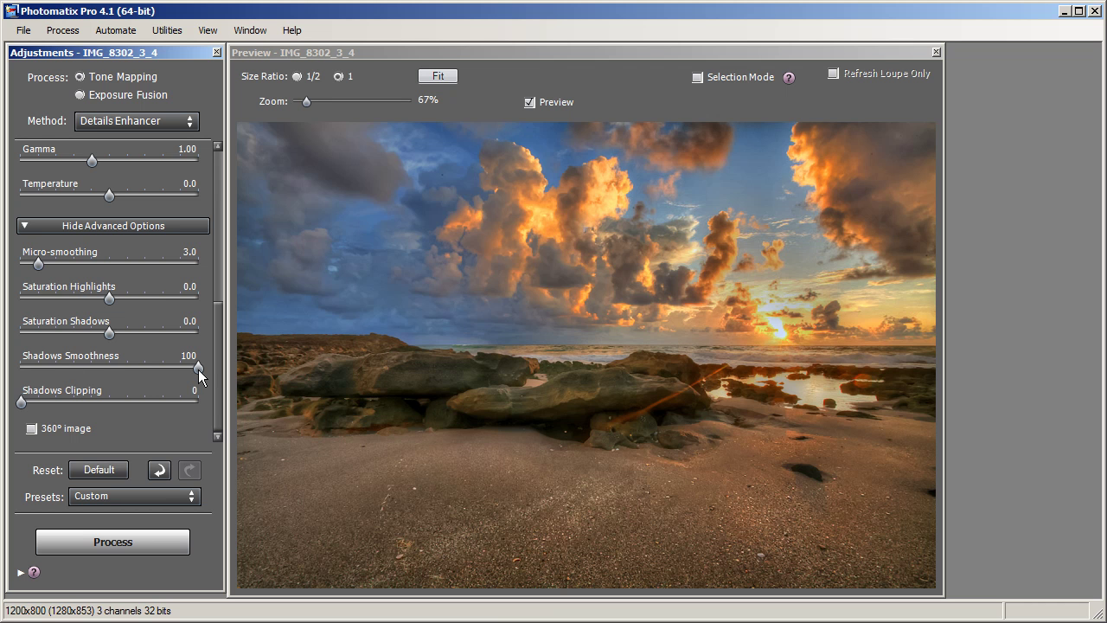
drag(198, 369, 45, 364)
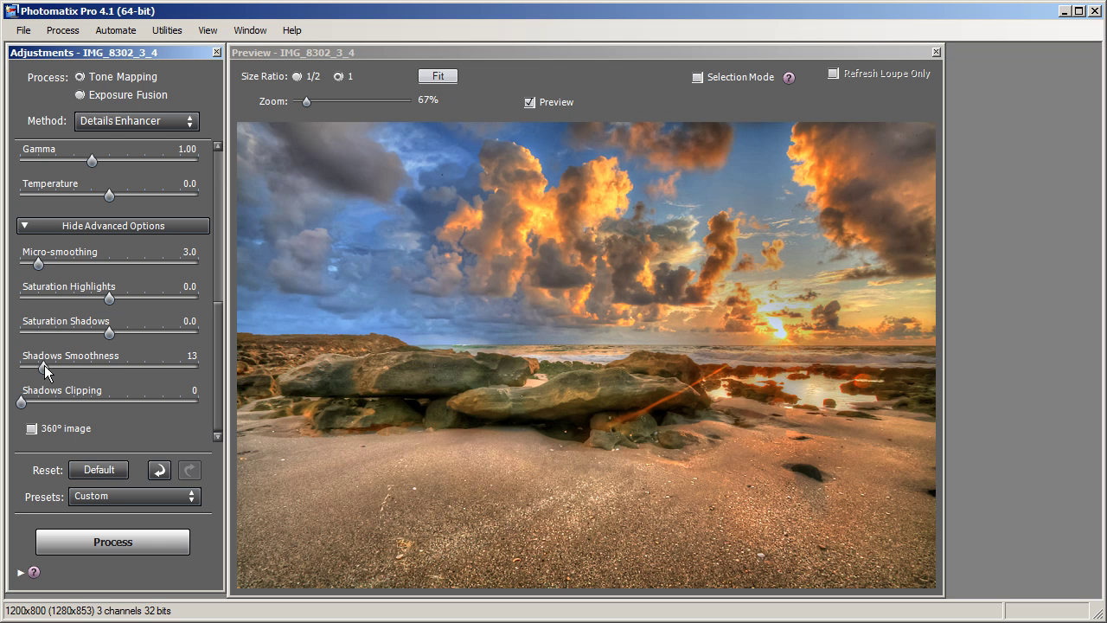
drag(42, 368, 22, 369)
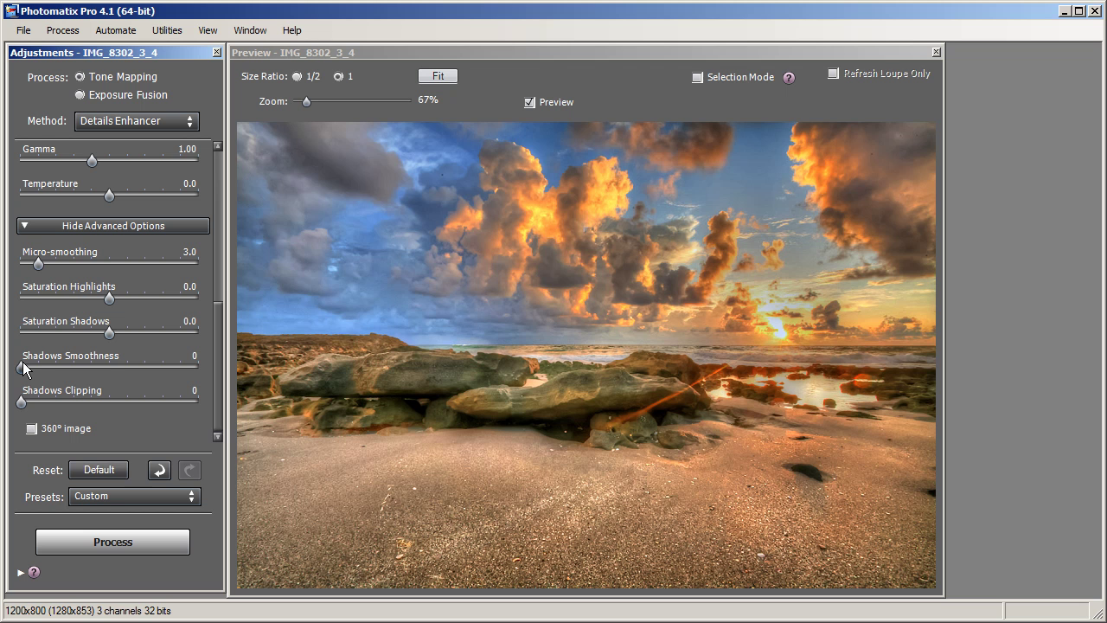
drag(24, 370, 26, 372)
drag(35, 369, 58, 366)
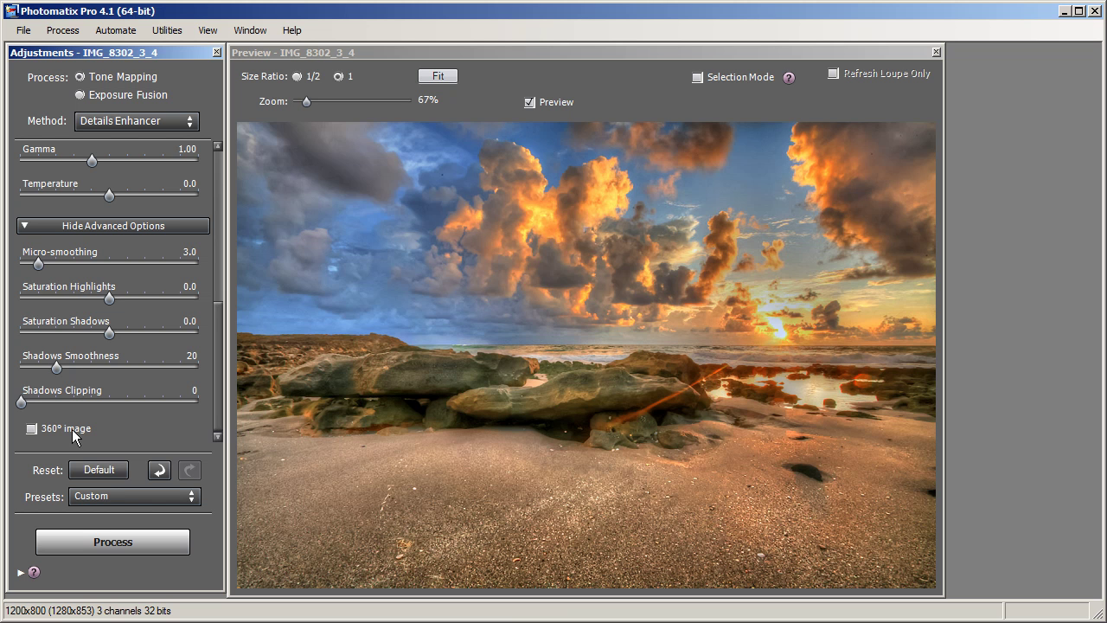
Reset all adjustments to the defaults, undo and redo the reset for comparison, and undo it again to restore the custom settings
key(ctrl+z)
click(102, 469)
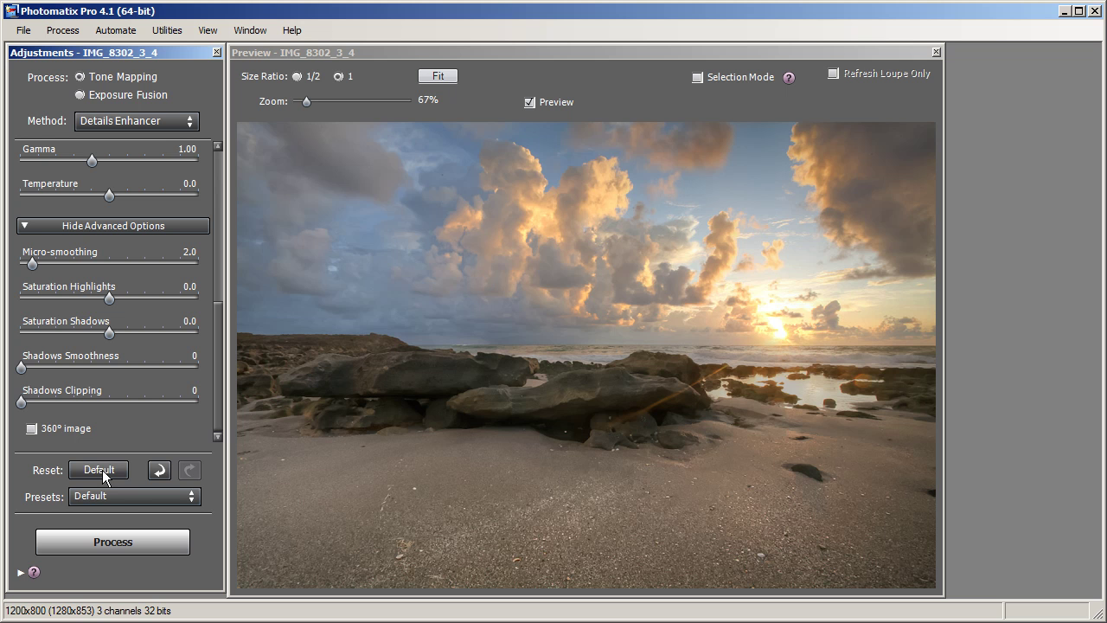
click(159, 472)
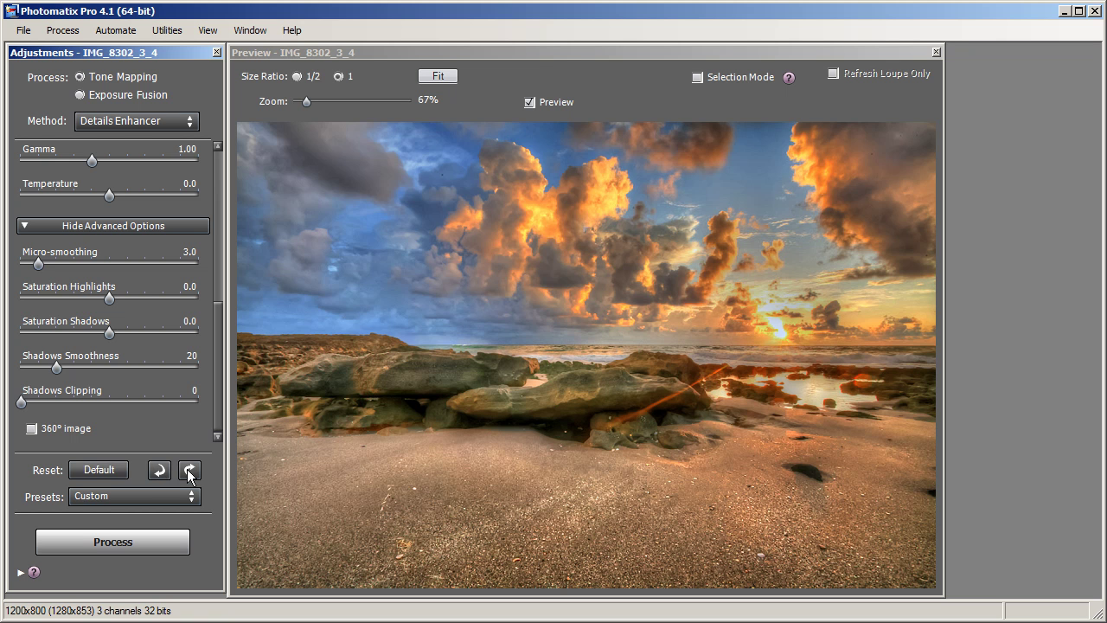
click(189, 473)
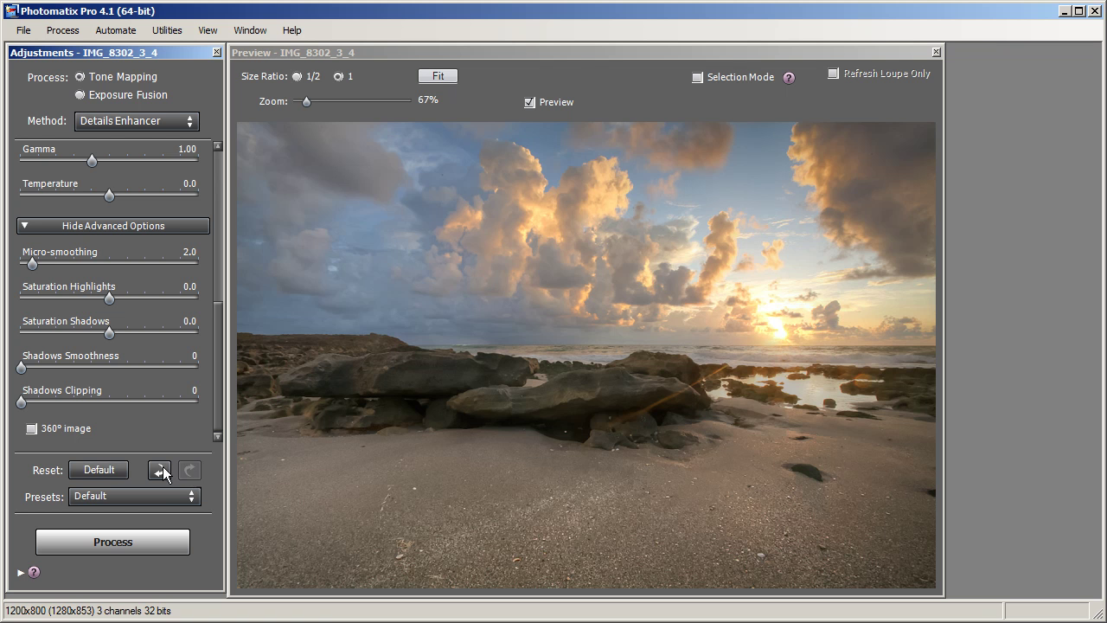
click(159, 472)
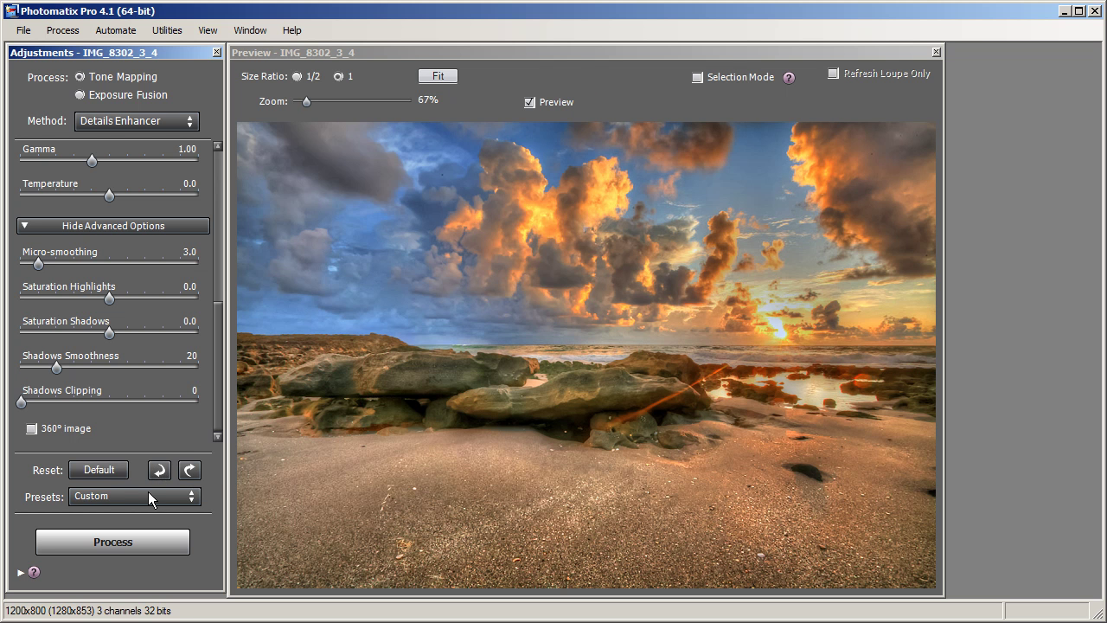
Look through the presets list down to the load and save options, and process the image with the current tone mapping settings
click(148, 491)
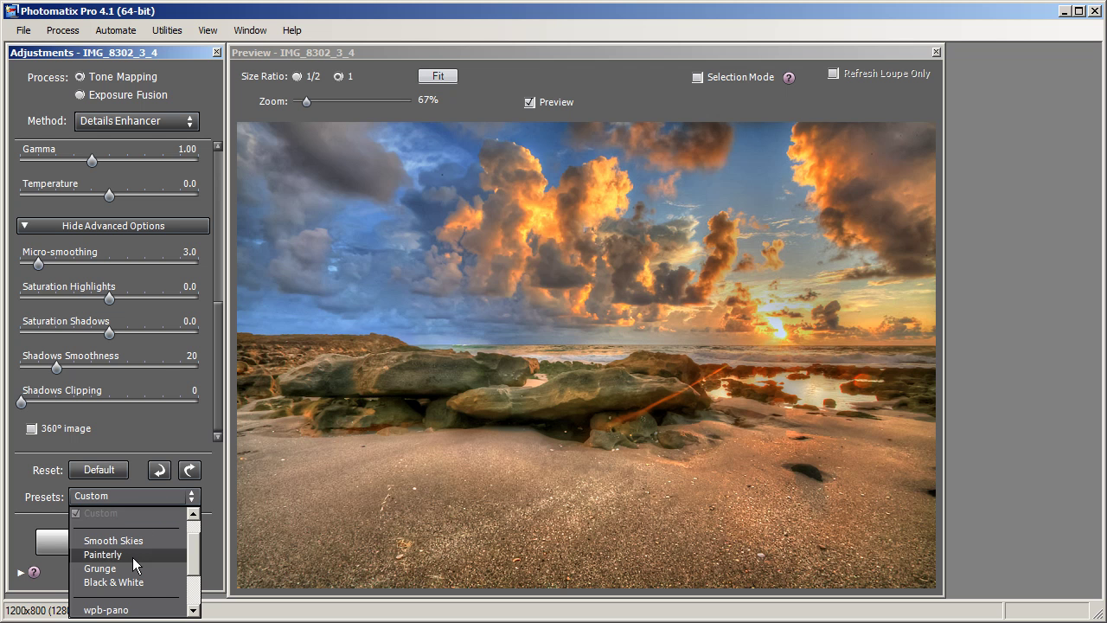
scroll(184, 589, down, 2)
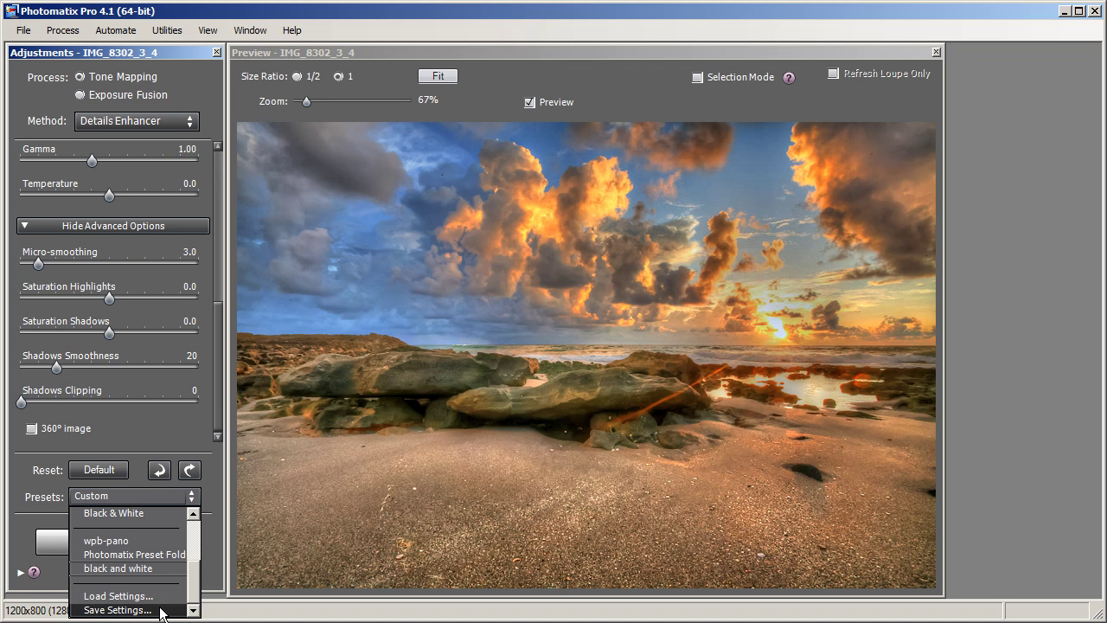
click(159, 541)
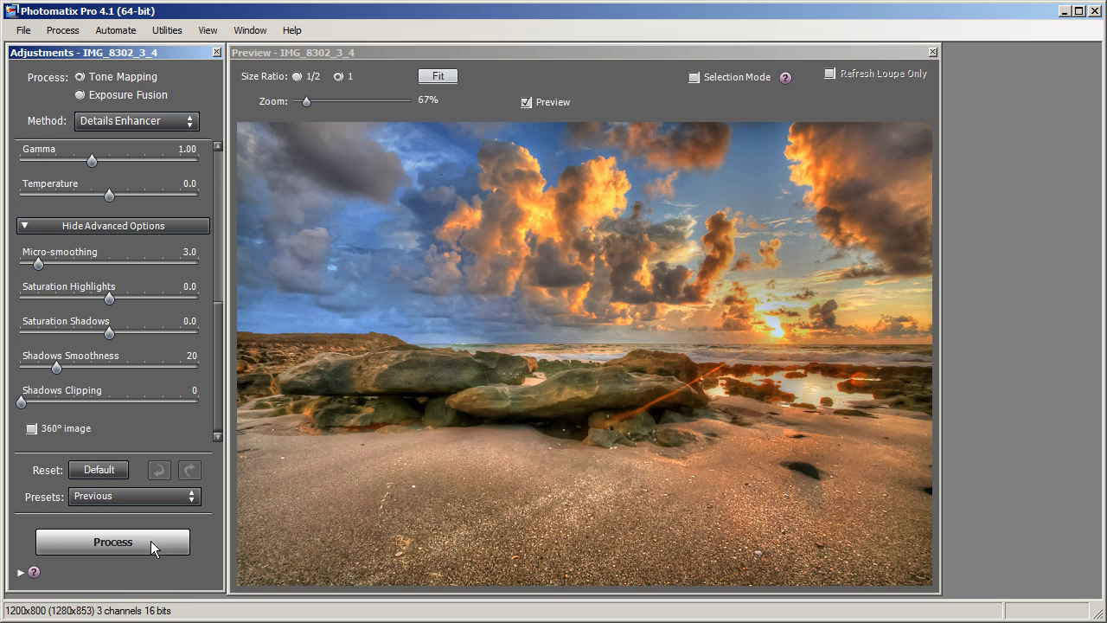
click(104, 542)
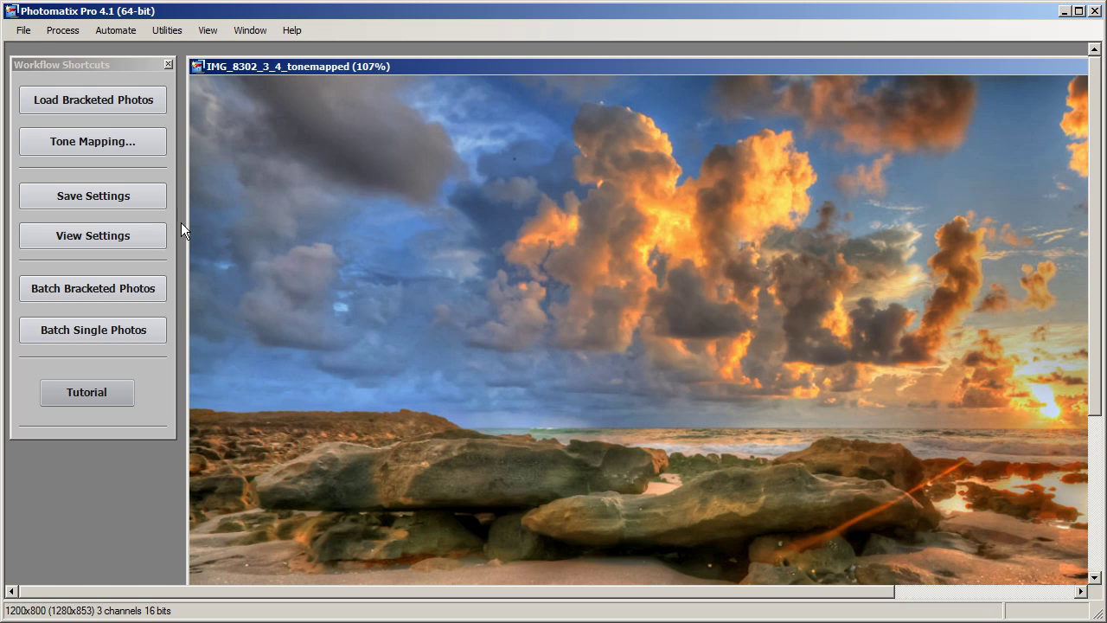
Save the tone-mapped image as a JPEG in the blowing rocks folder
click(24, 35)
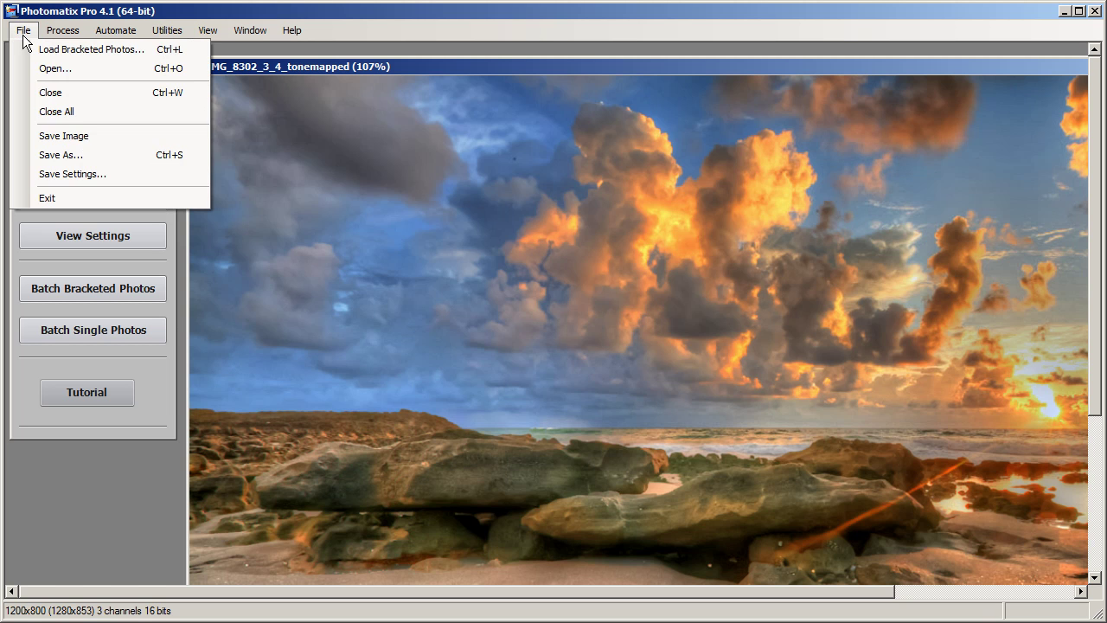
click(63, 150)
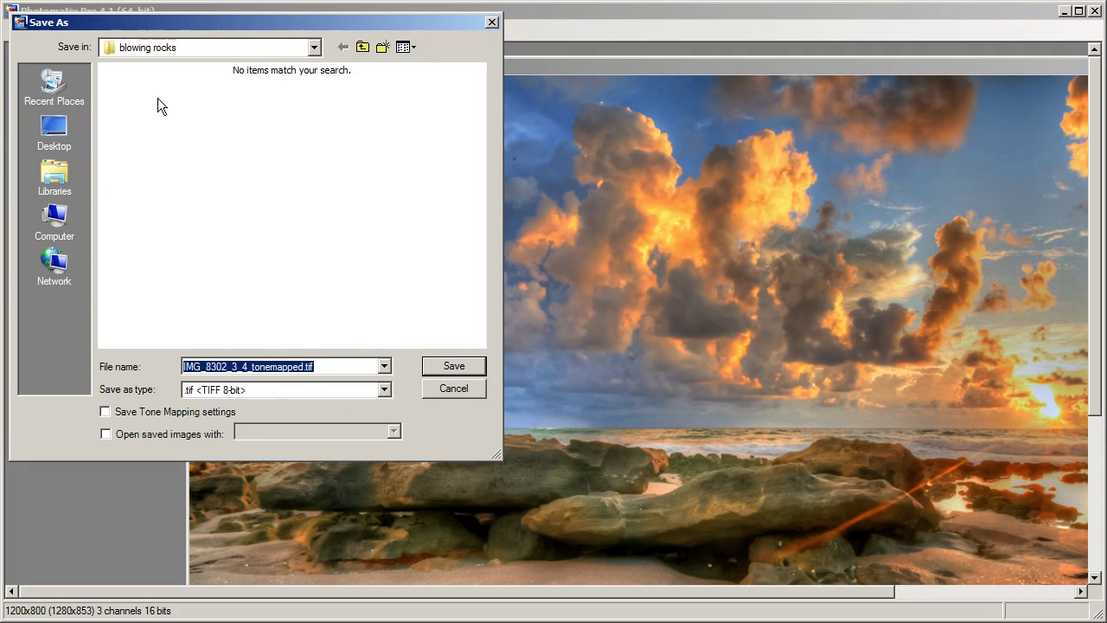
click(378, 390)
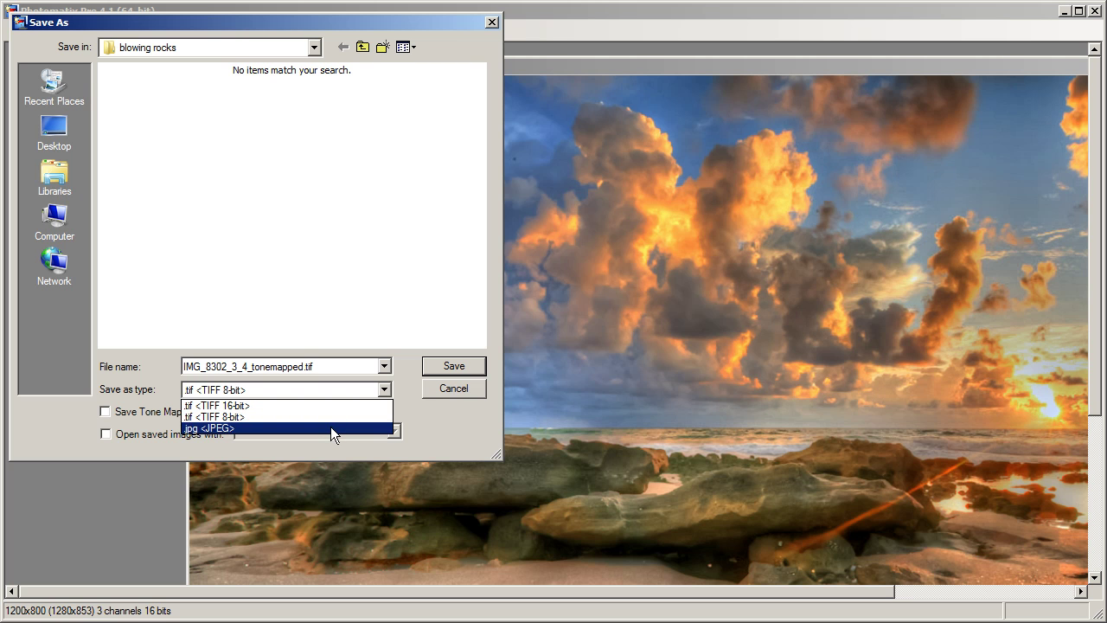
click(330, 427)
click(454, 366)
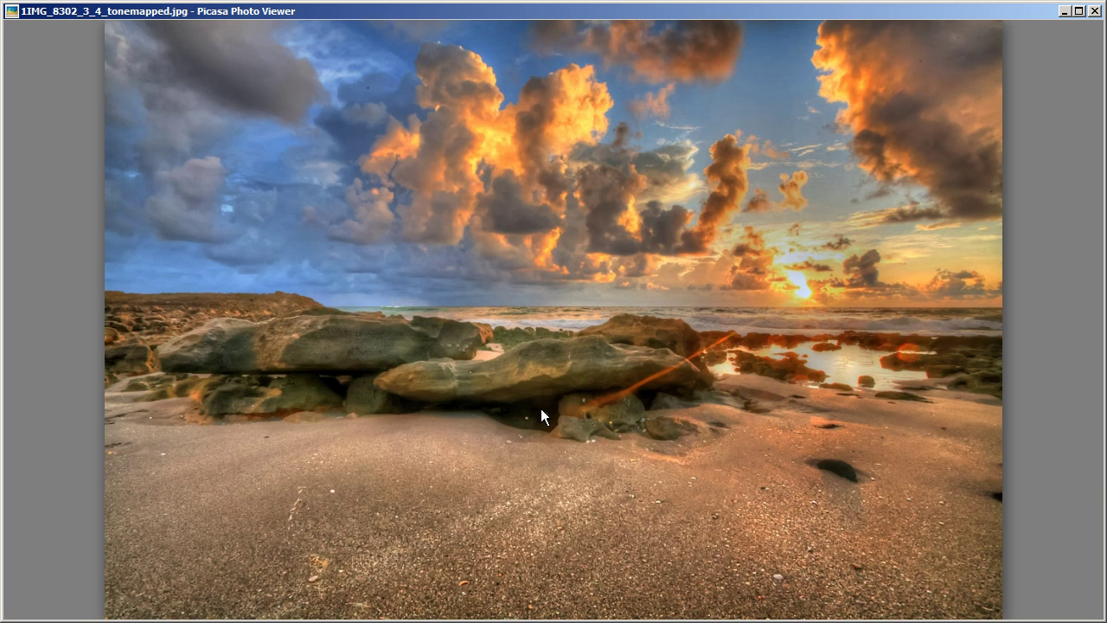
In Picasa Photo Viewer, compare the tone-mapped JPEG with the source photos IMG_8302, IMG_8303 and IMG_8304, and return to the tone-mapped image
mouse_move(583, 612)
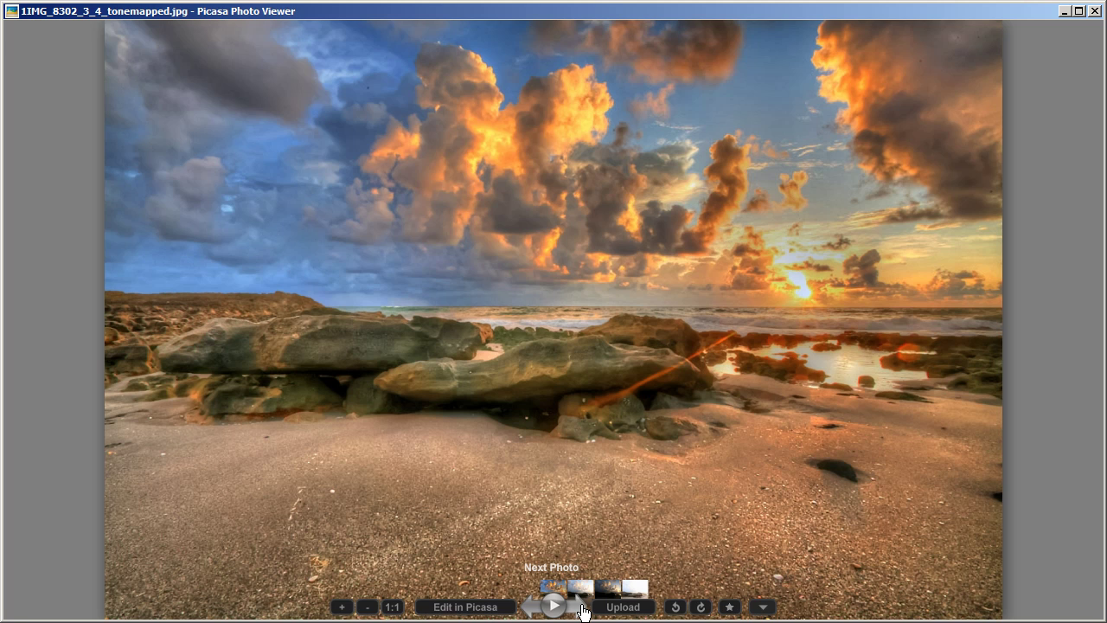
click(582, 611)
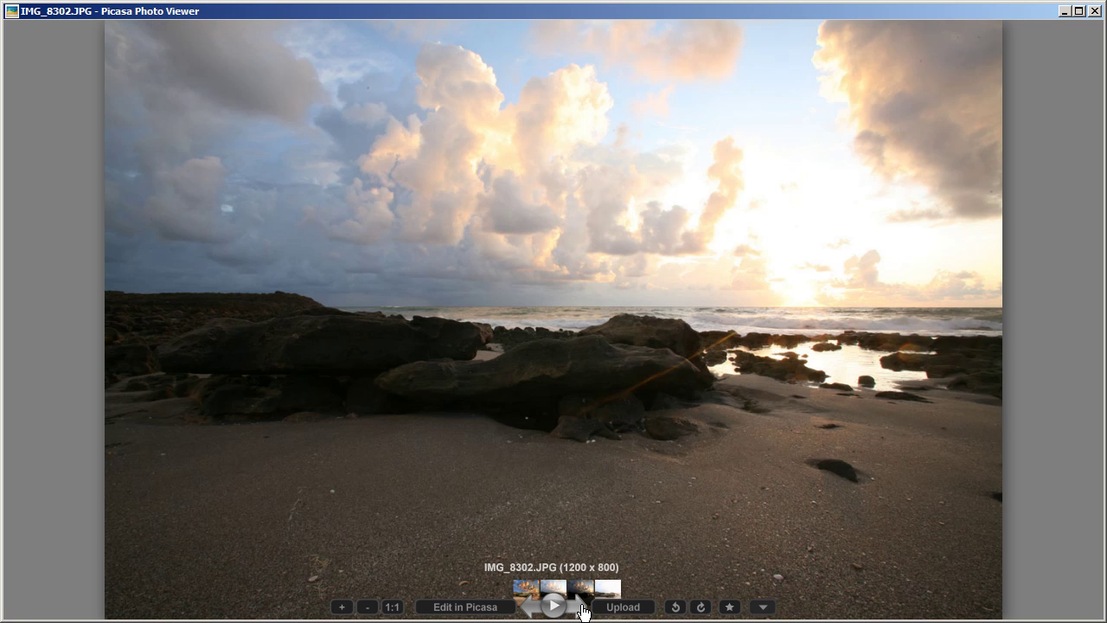
click(583, 611)
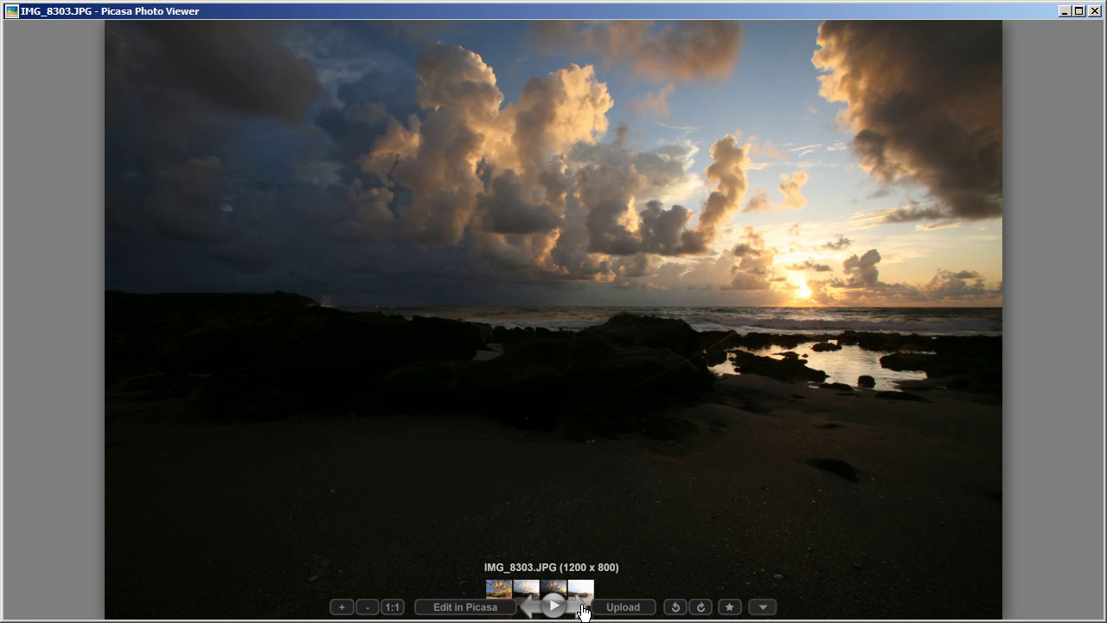
mouse_move(663, 611)
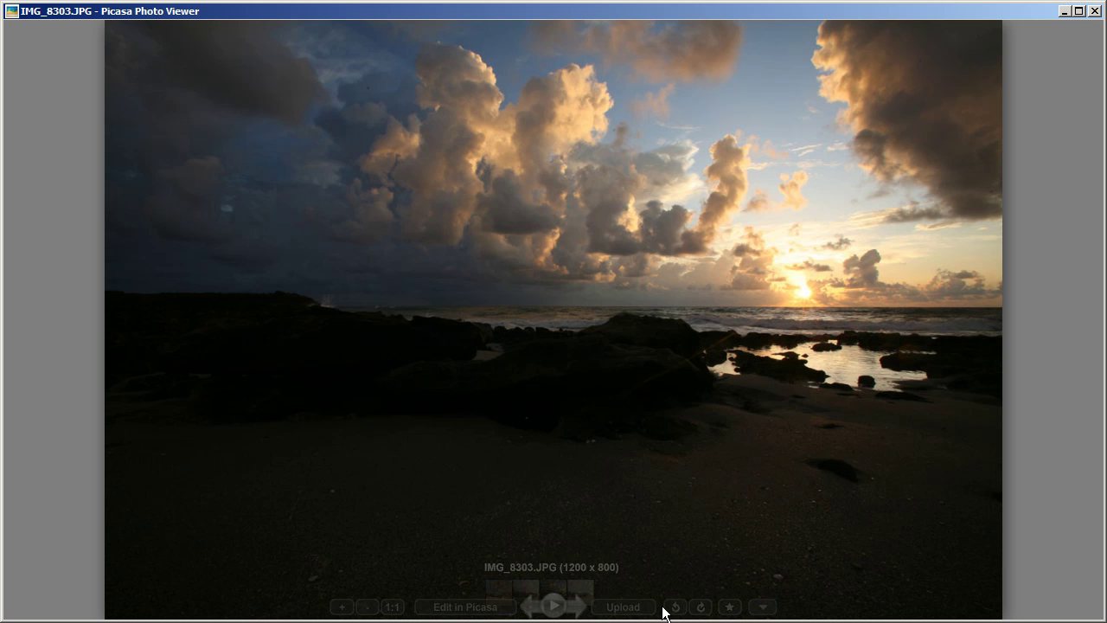
click(580, 607)
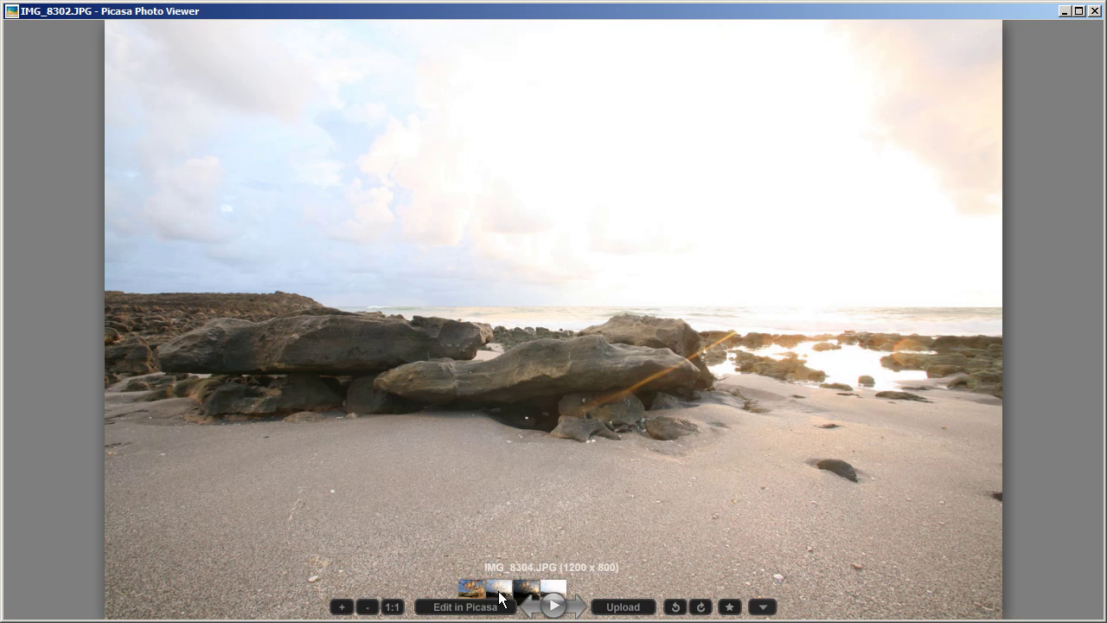
click(537, 608)
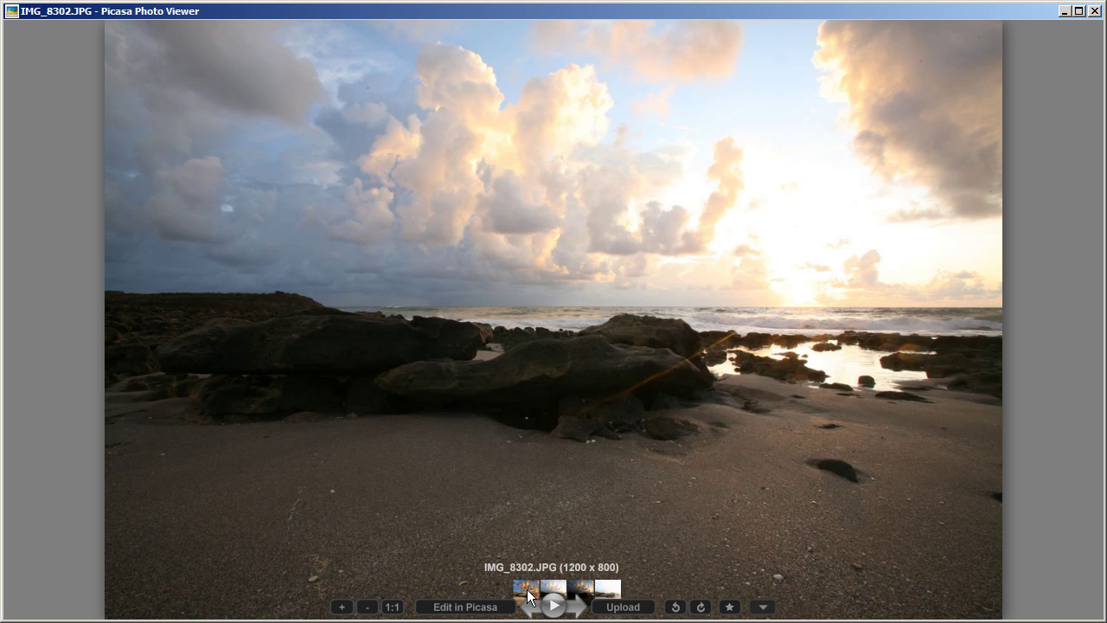
click(533, 605)
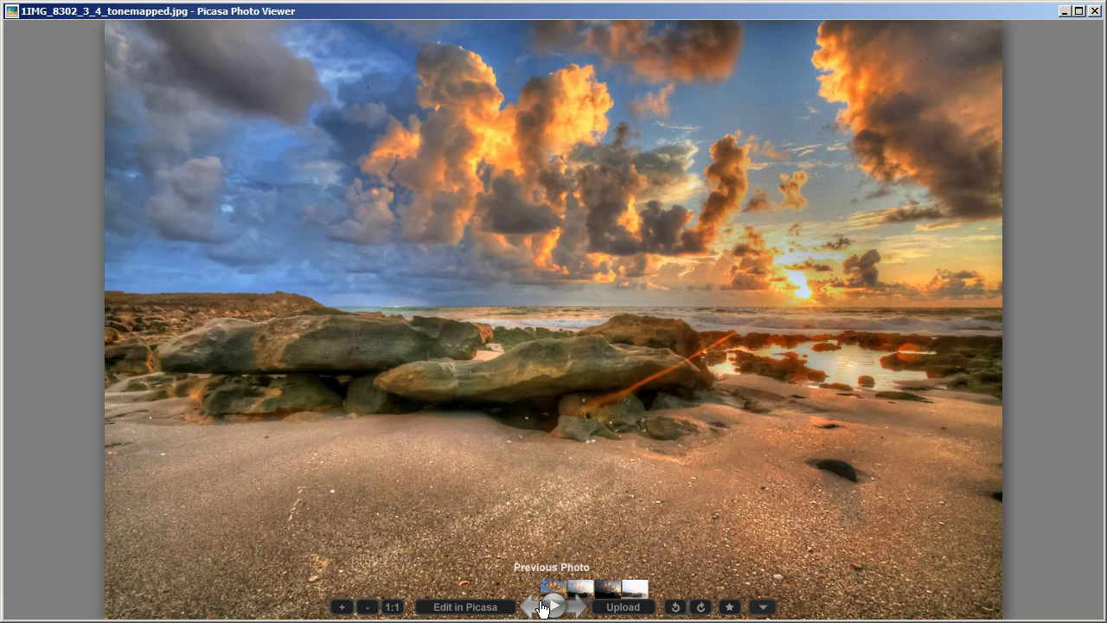